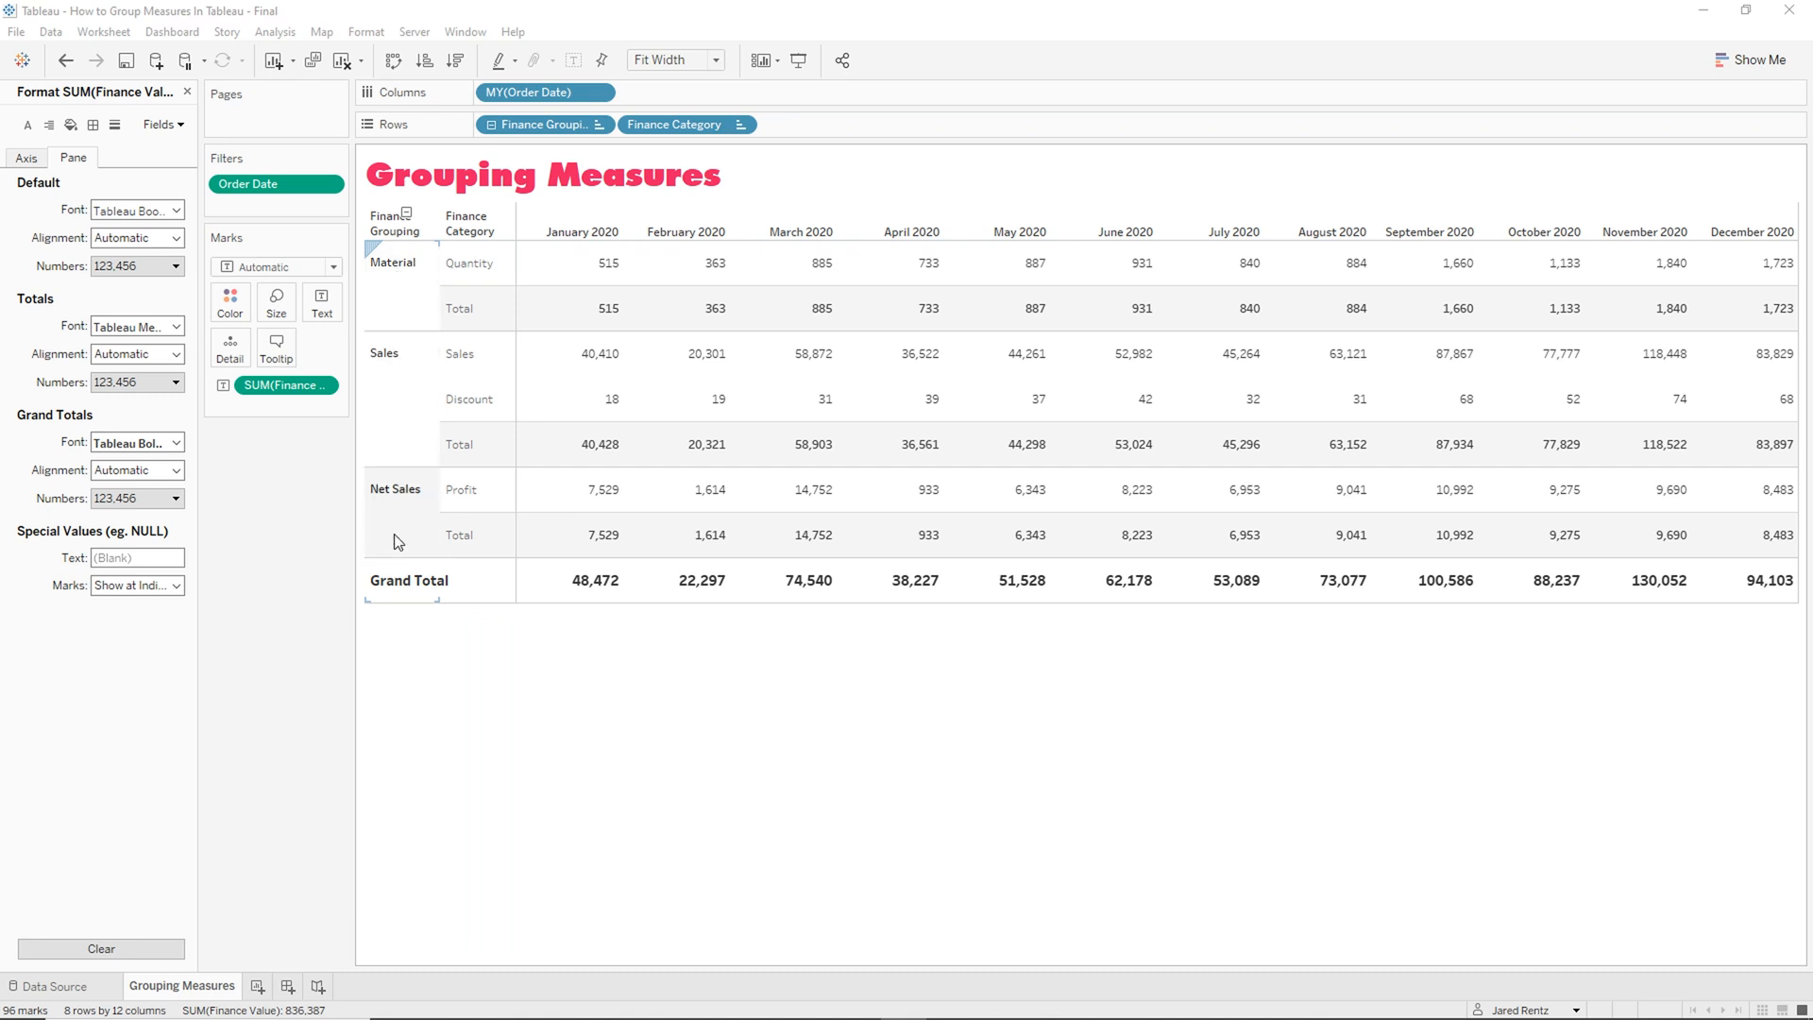
- Close the Format pane to return to the Data pane
click(188, 93)
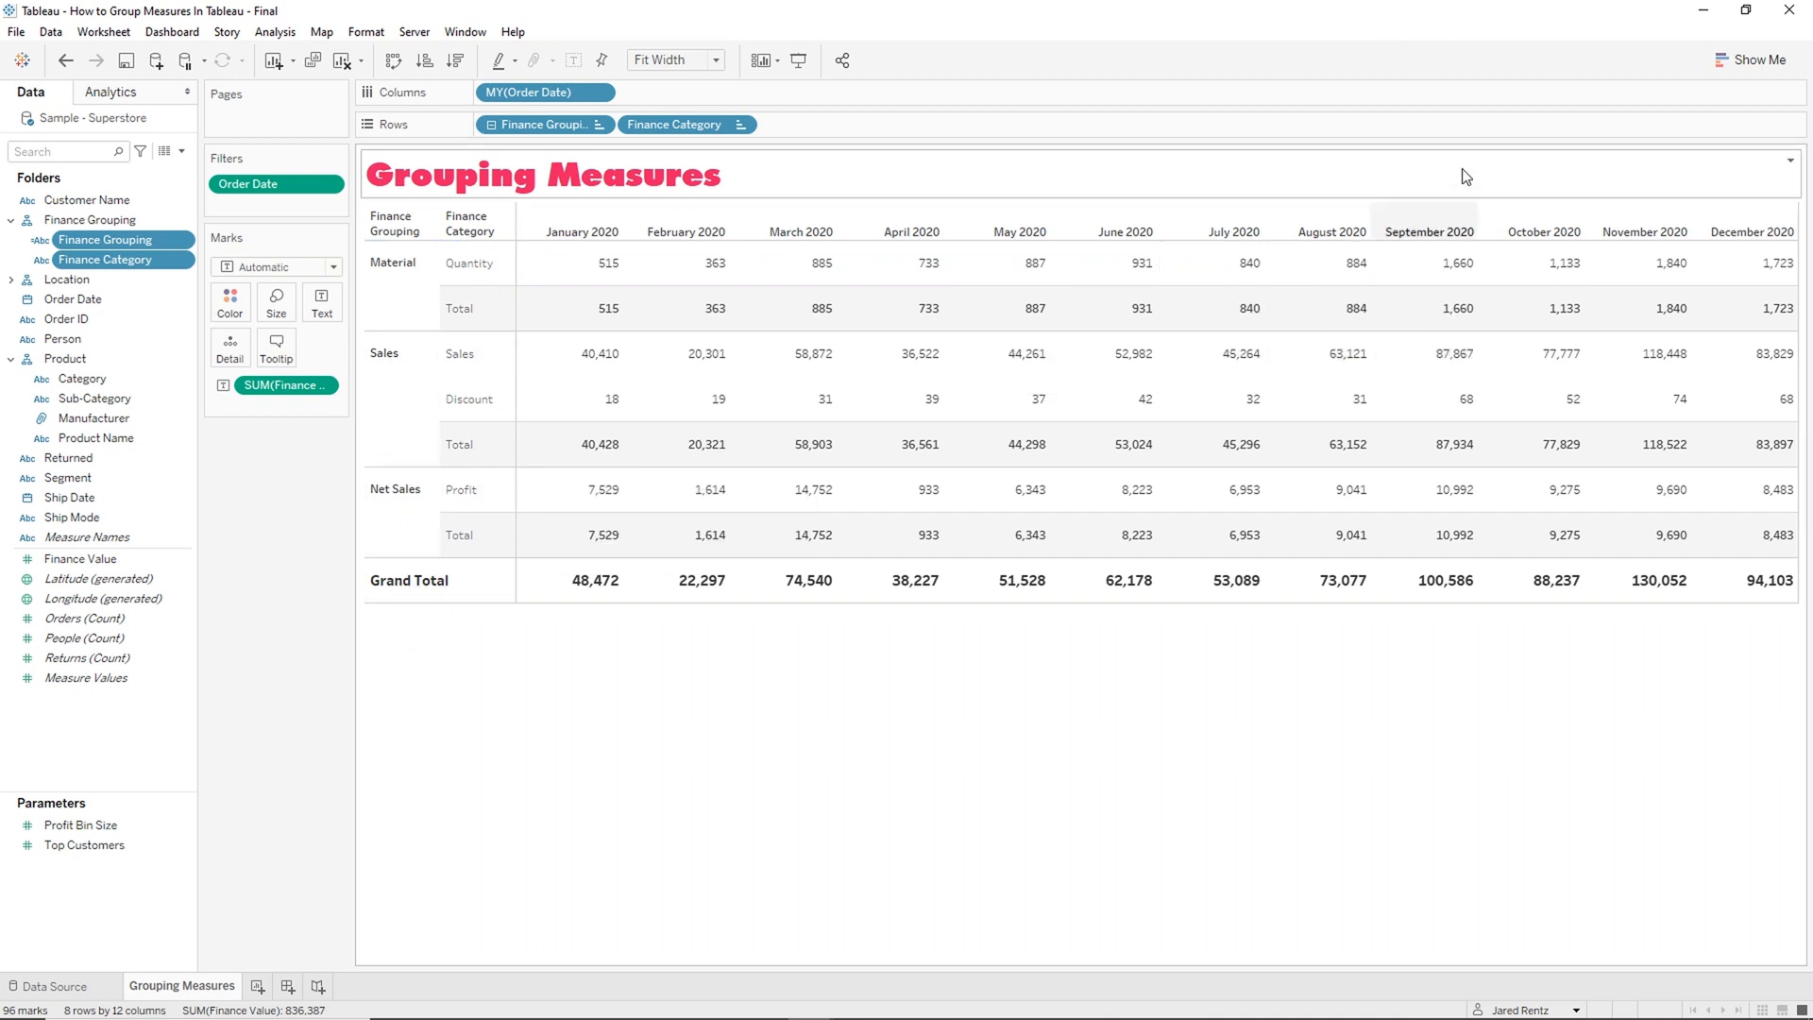
- Delete the Profit Ratio field, then select Discount through Sales in the Data pane
click(1701, 13)
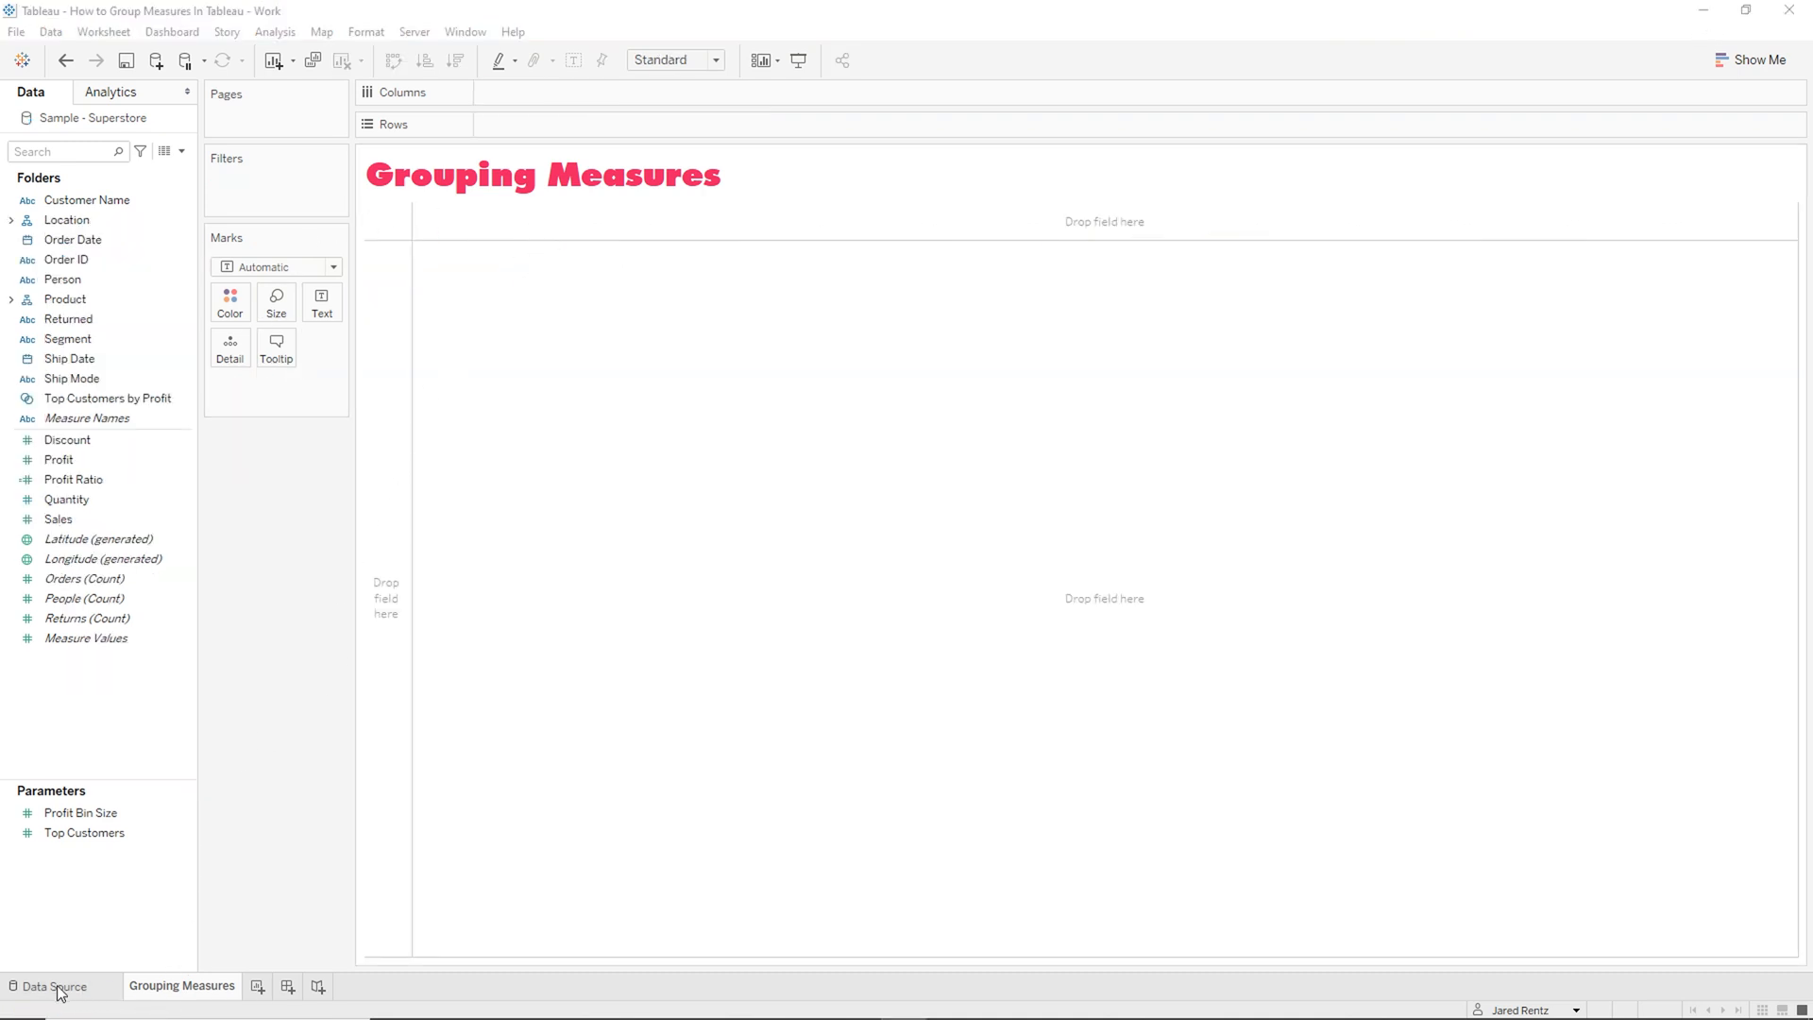
click(103, 438)
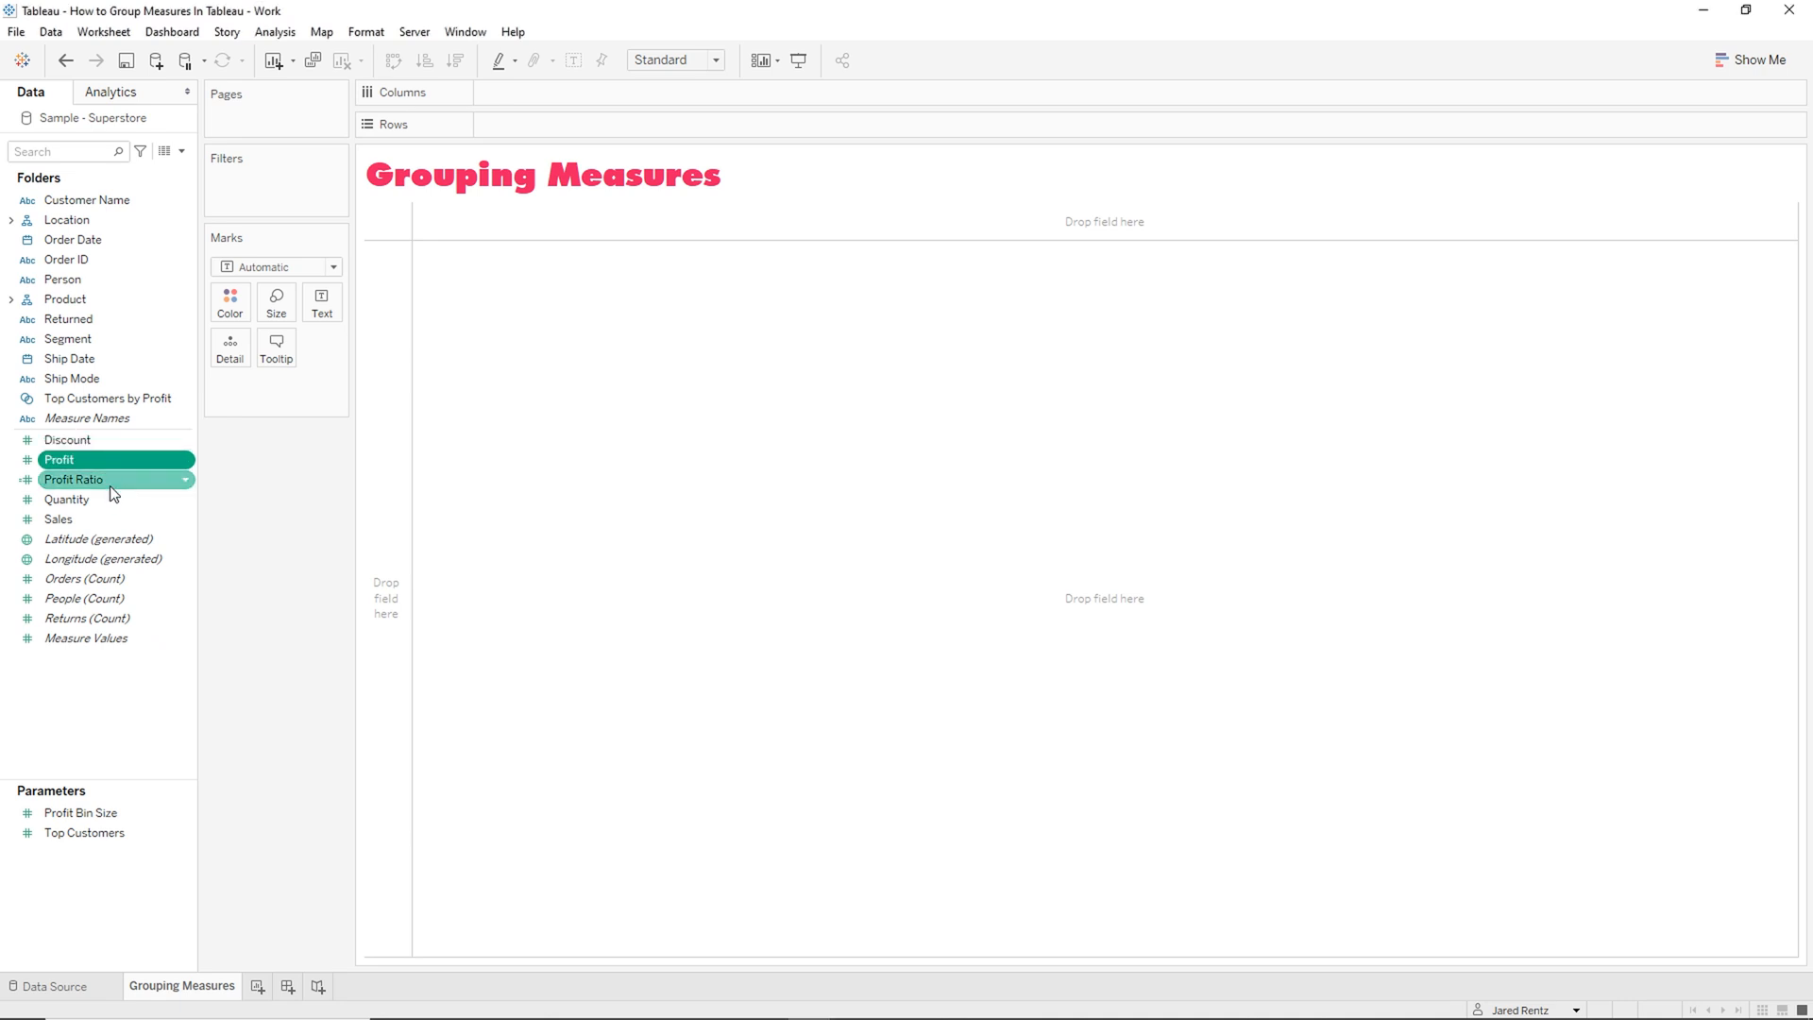
click(110, 483)
right_click(122, 490)
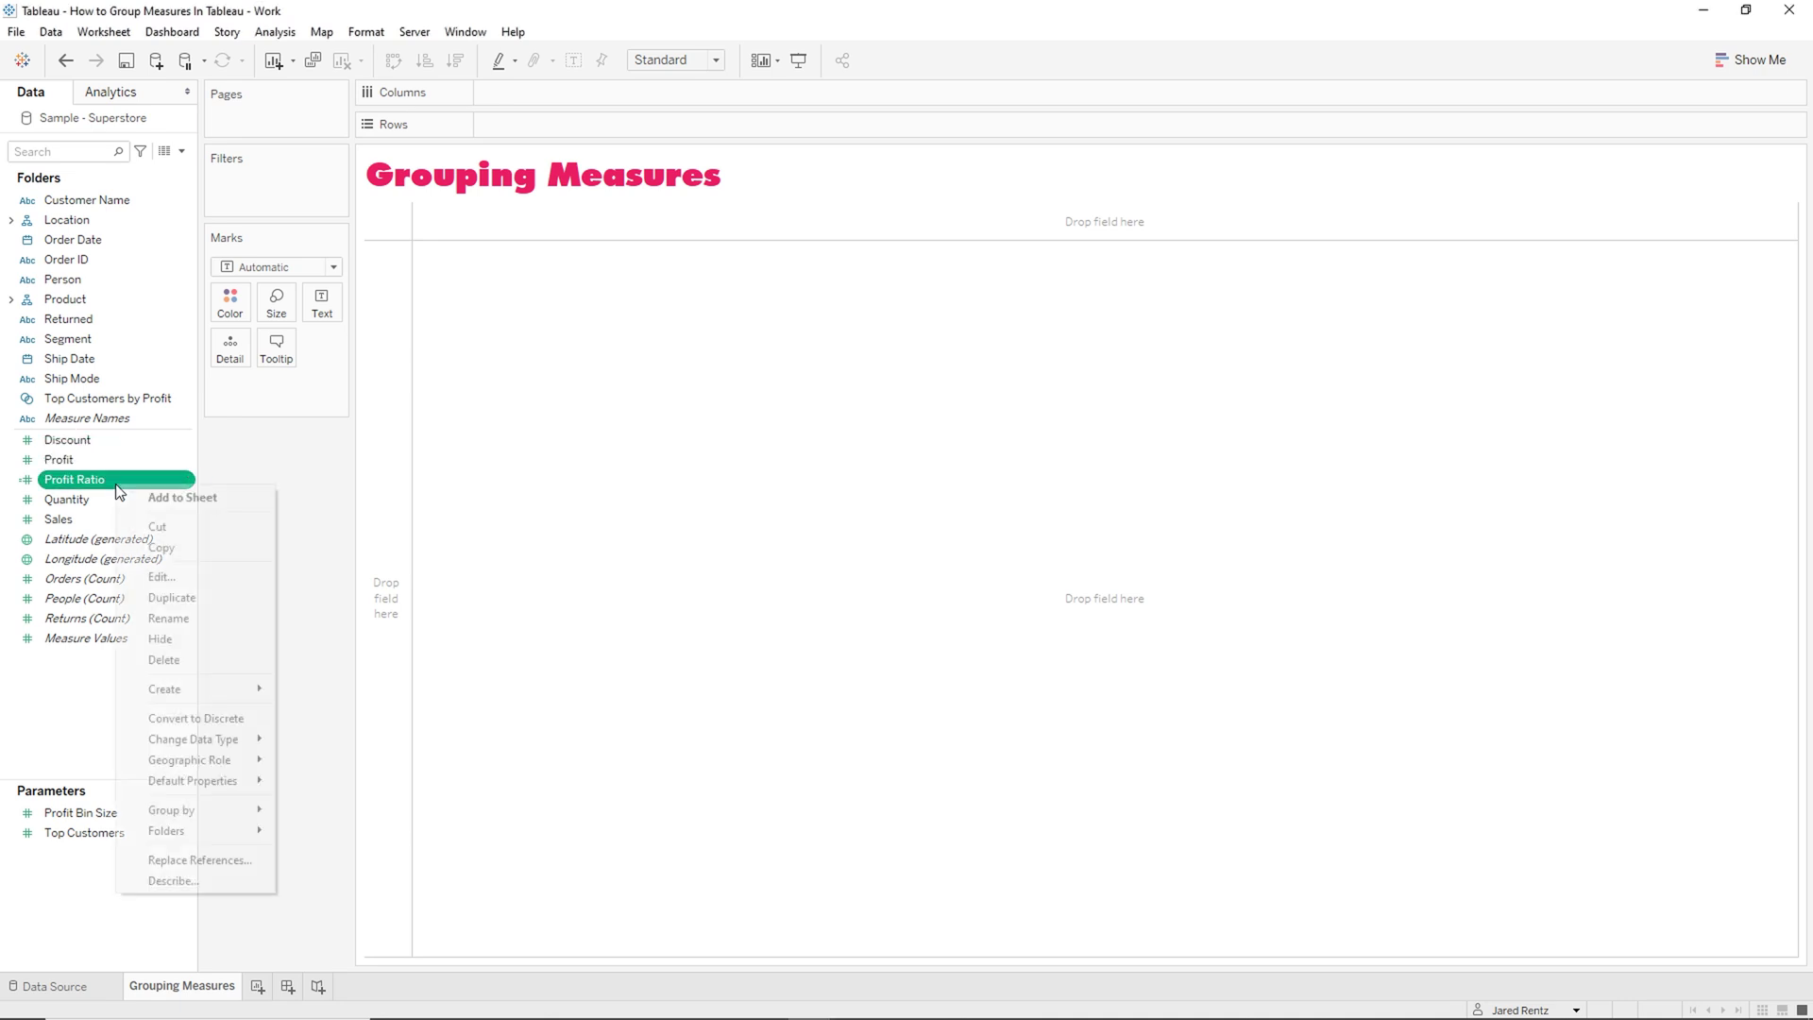
click(188, 665)
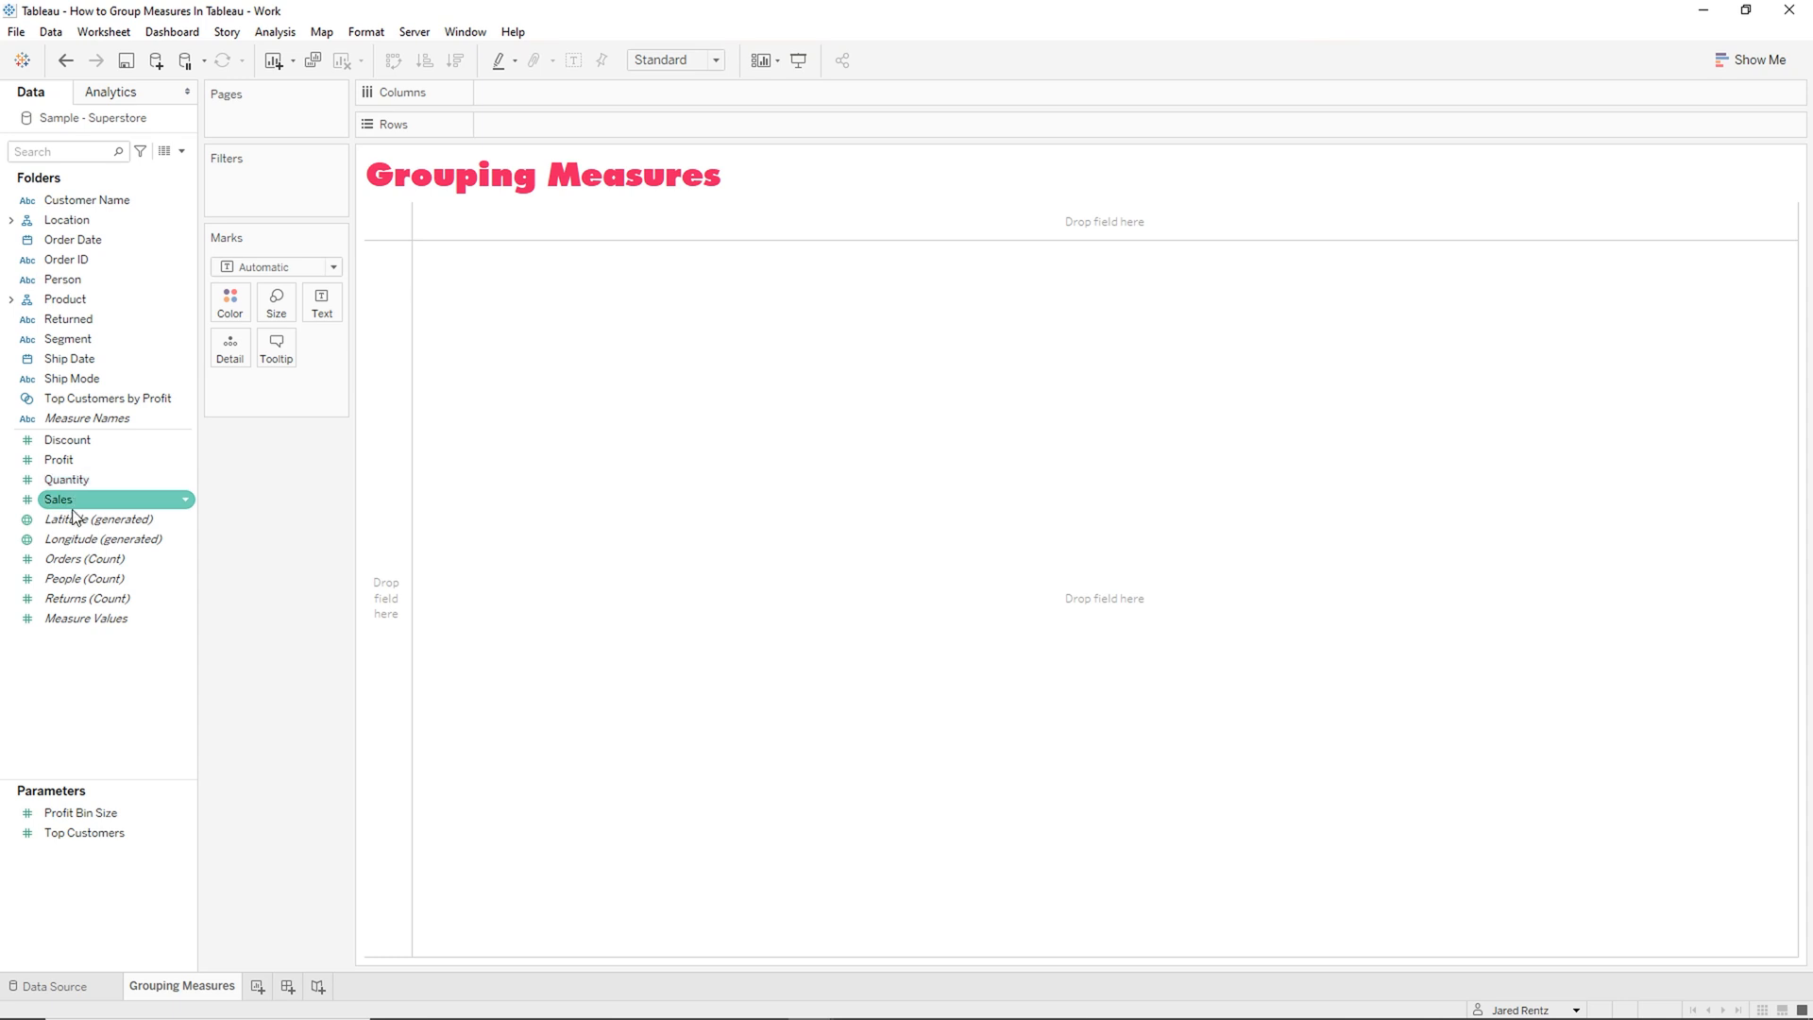
click(88, 435)
shift+click(90, 492)
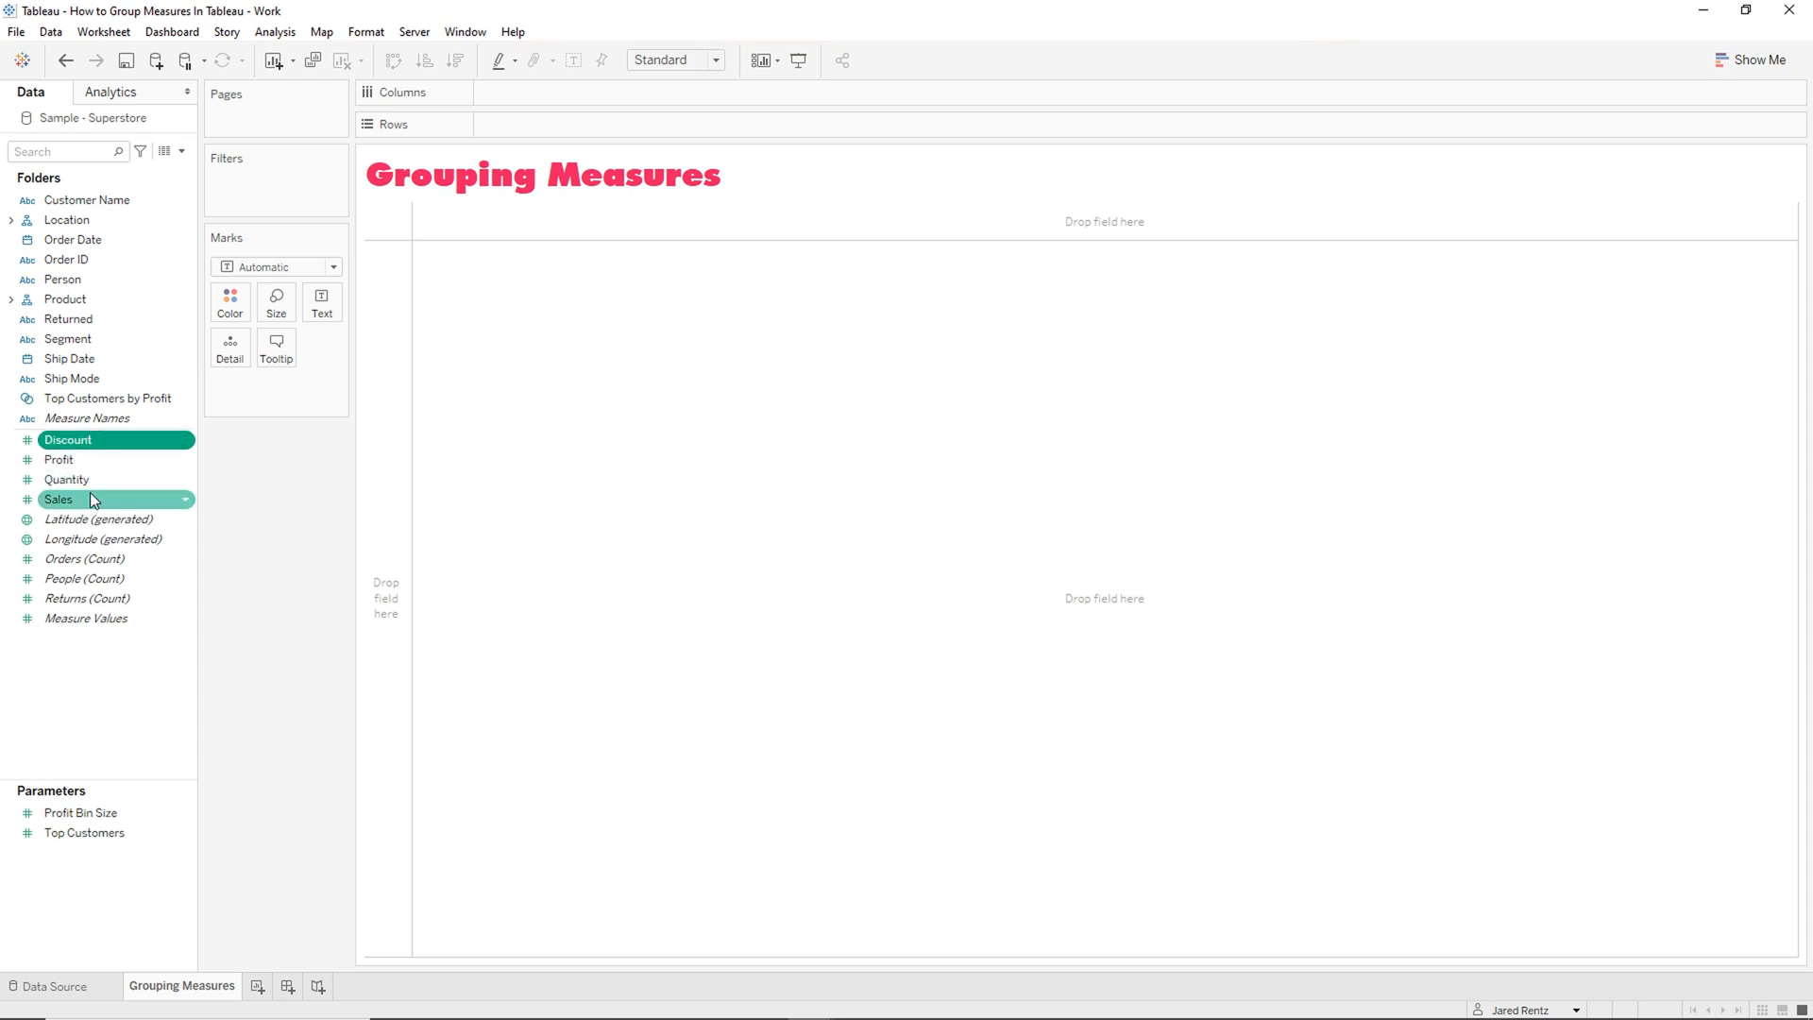
- Pivot the Sales, Quantity, Discount and Profit columns into Pivot Field Names and Values
click(79, 988)
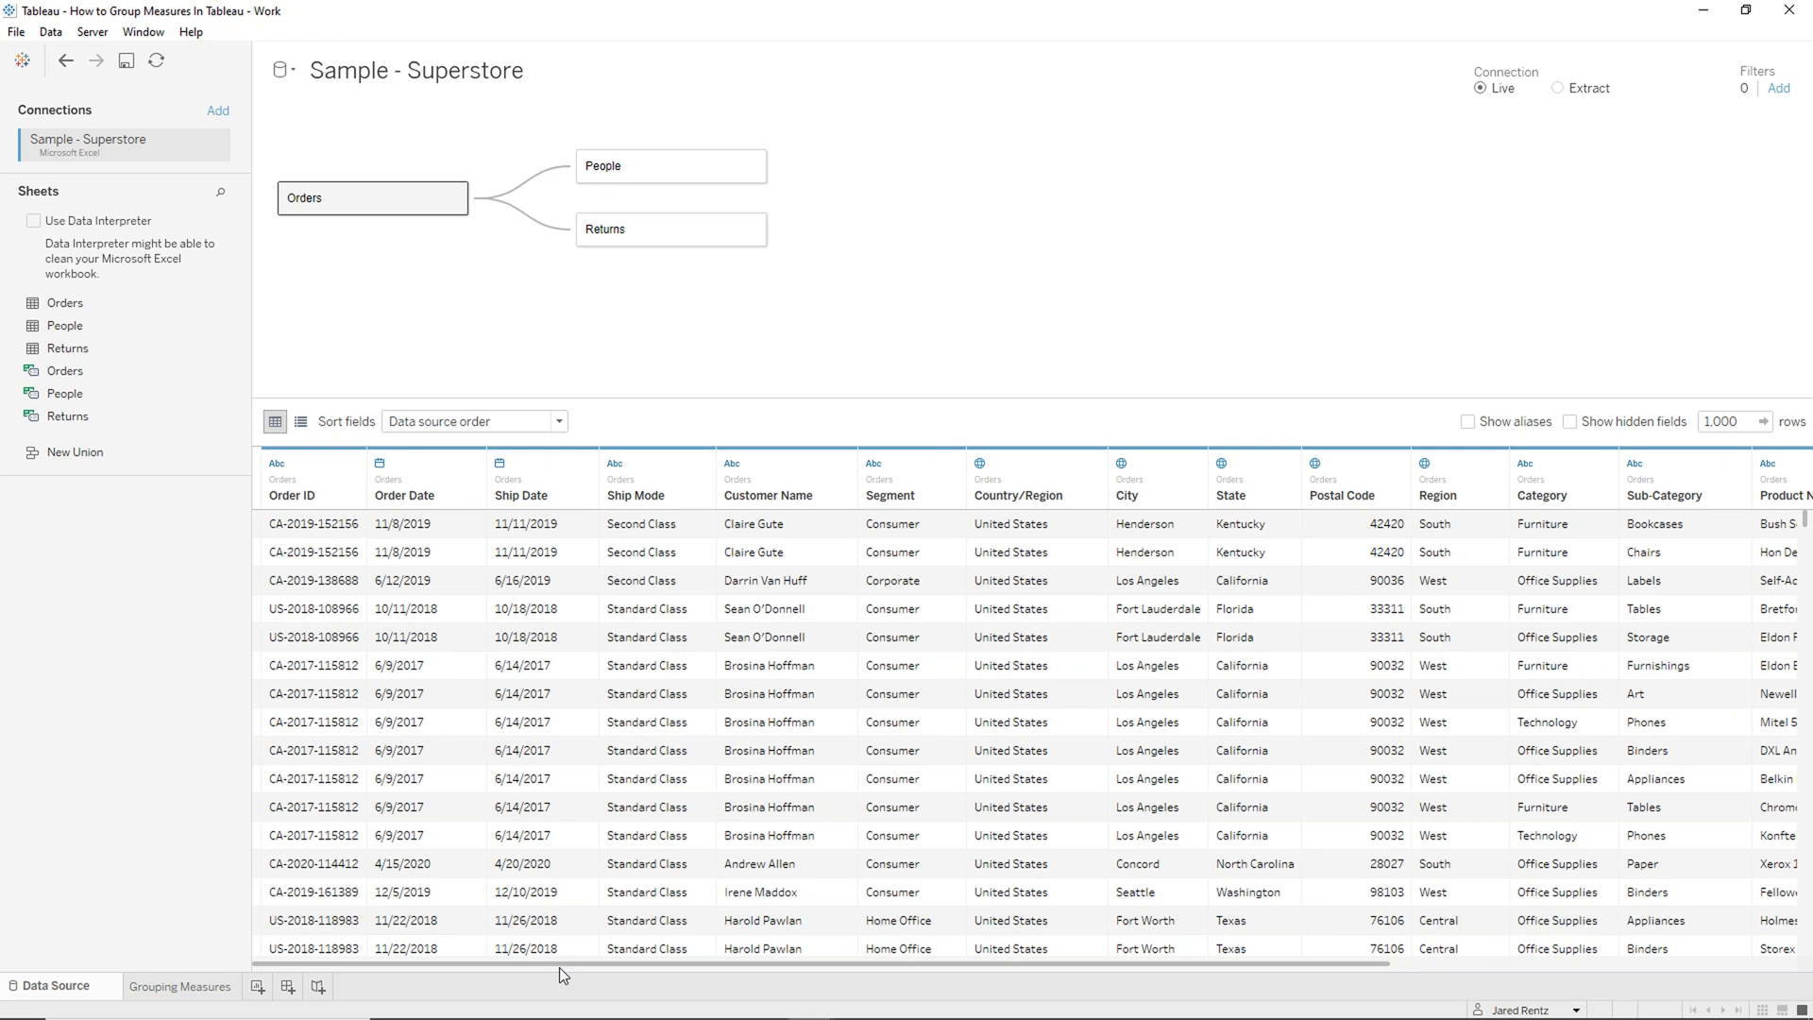
drag(560, 967, 994, 989)
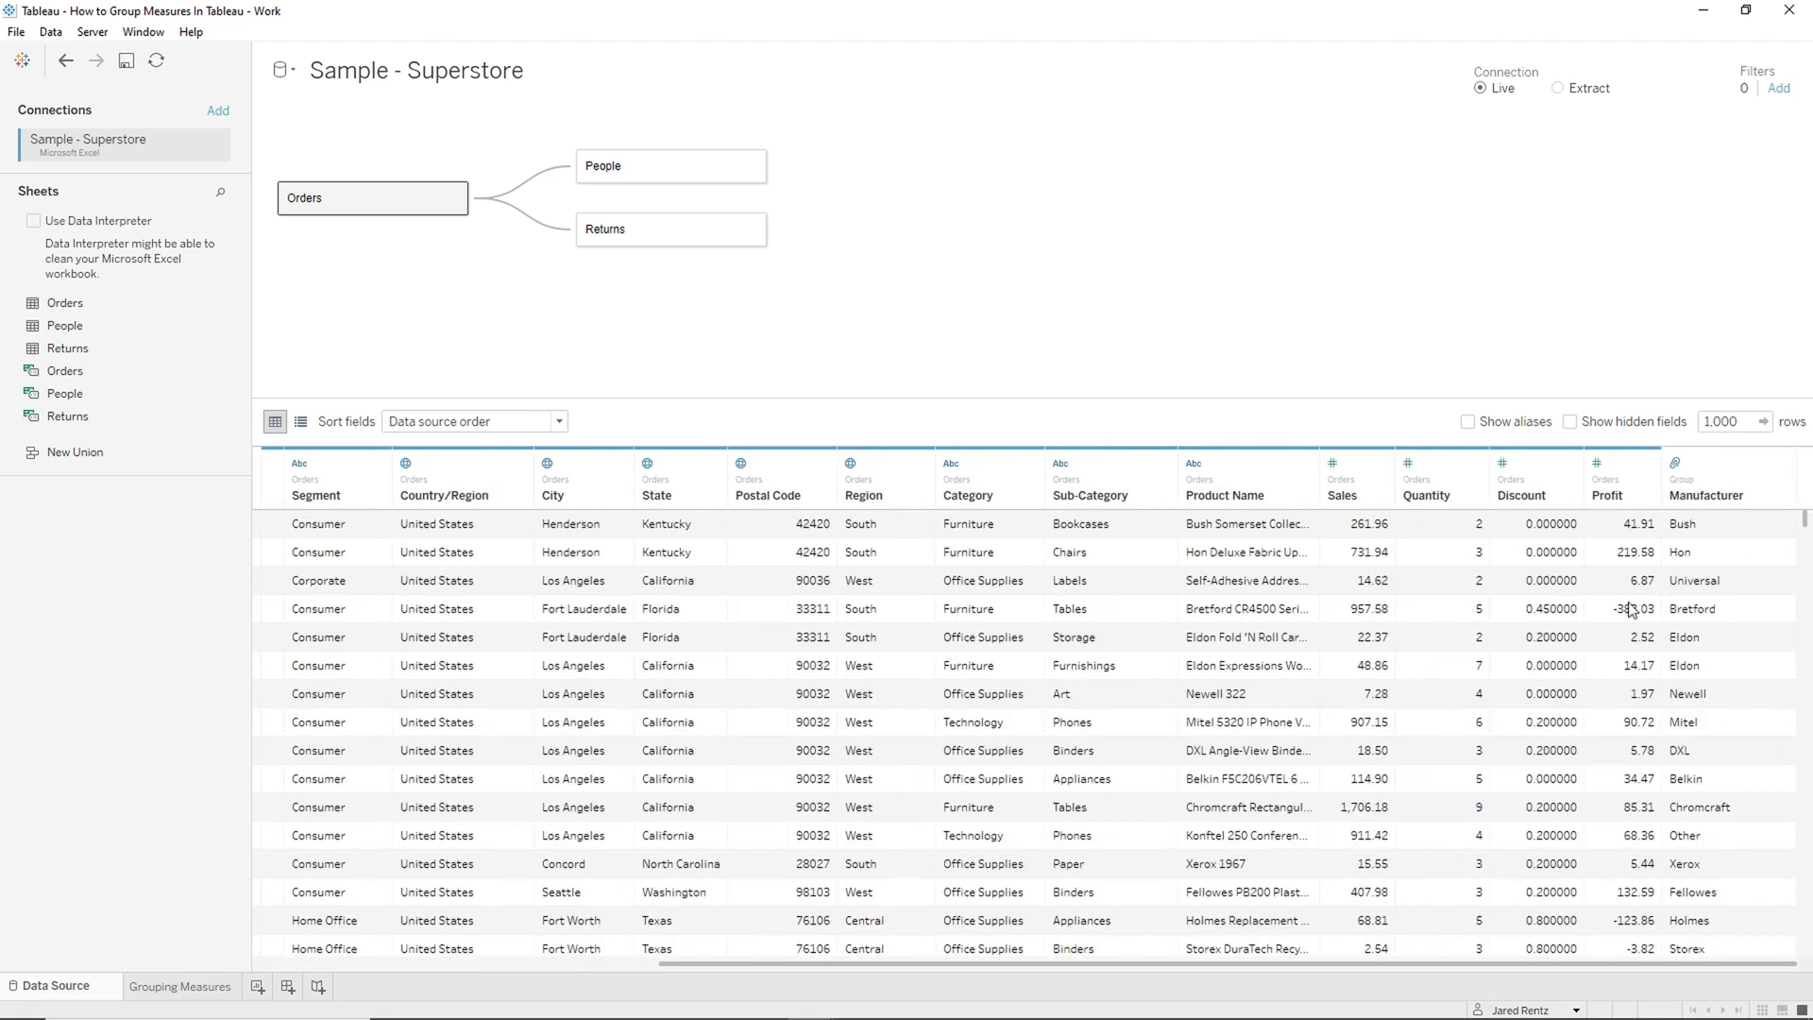
click(1344, 490)
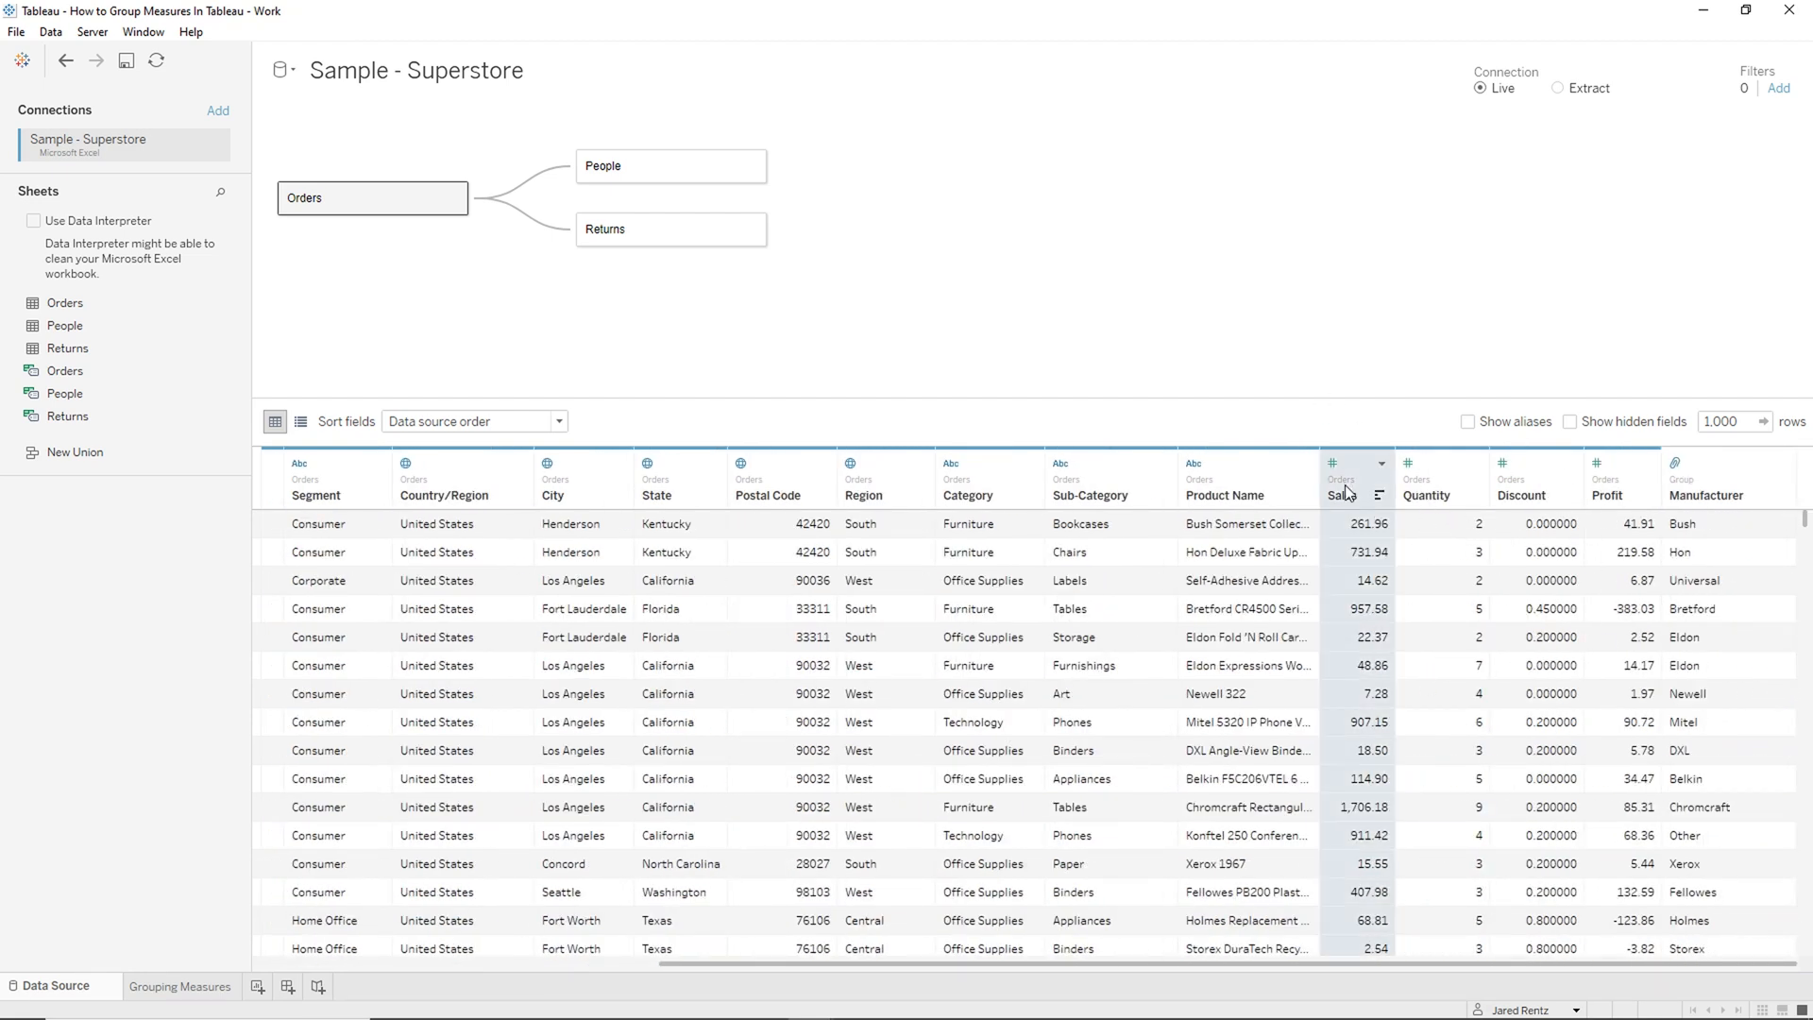
shift+click(1608, 490)
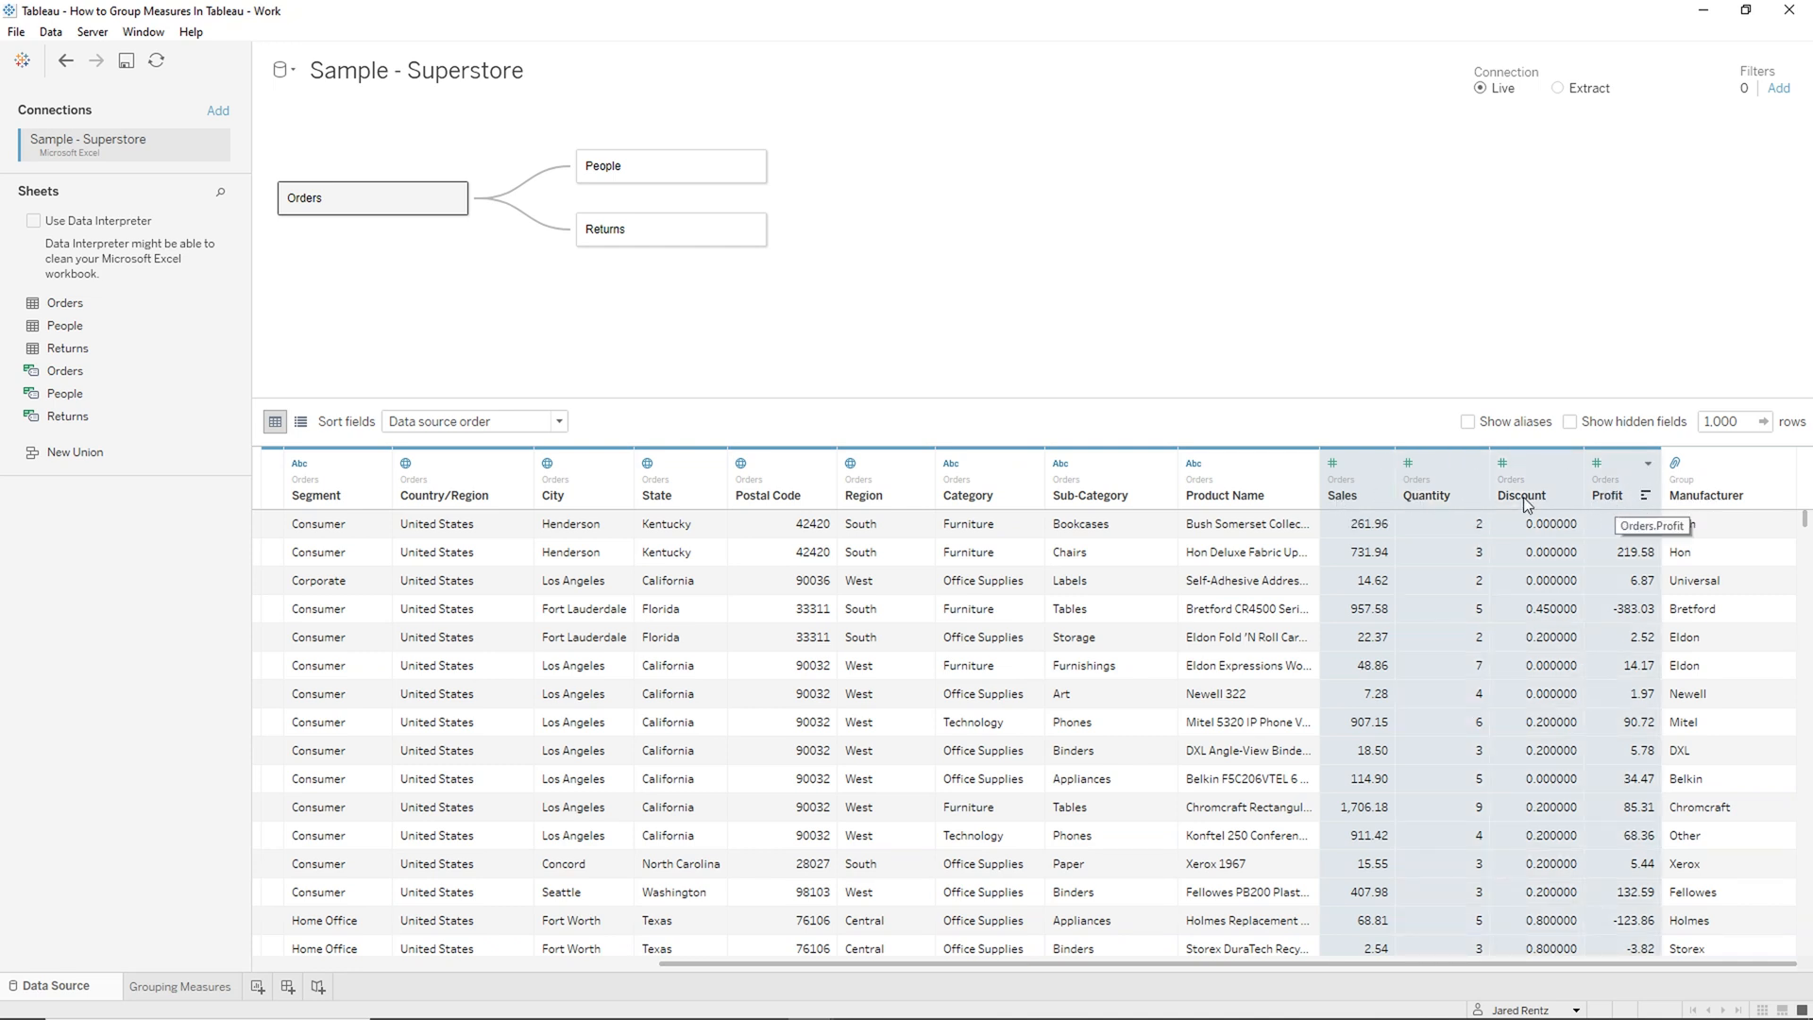
right_click(1433, 487)
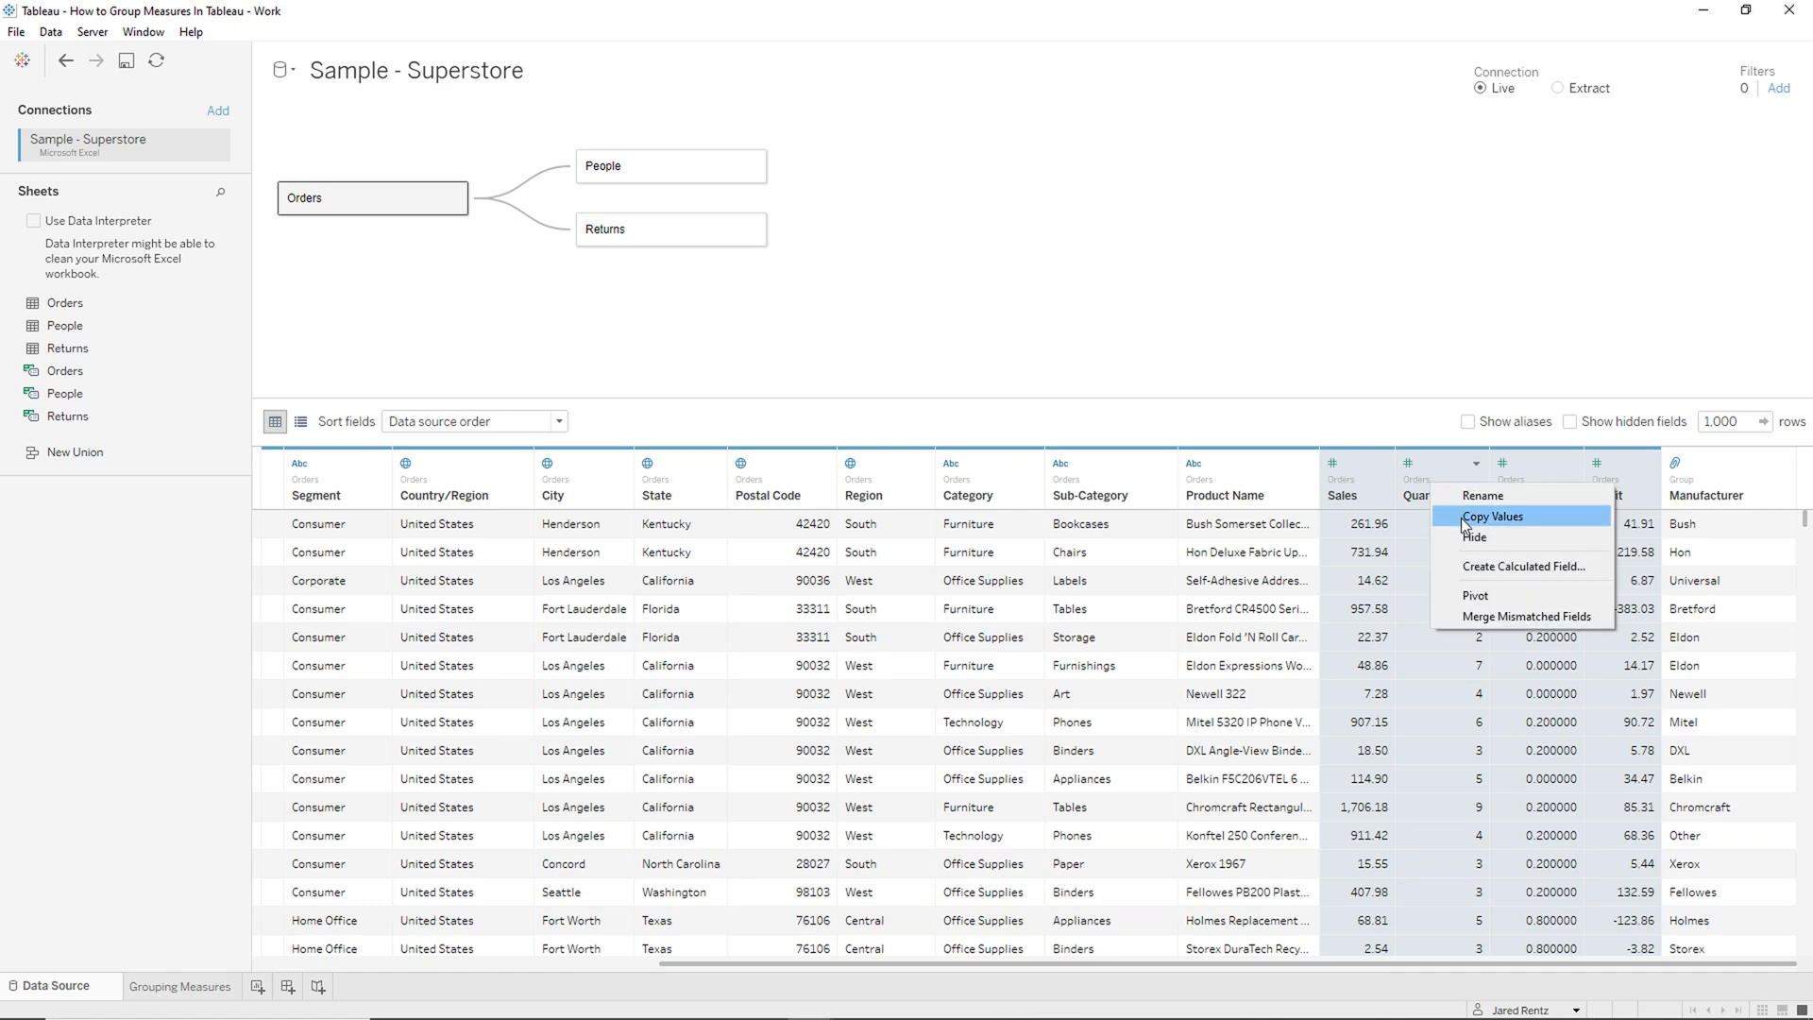
click(1488, 595)
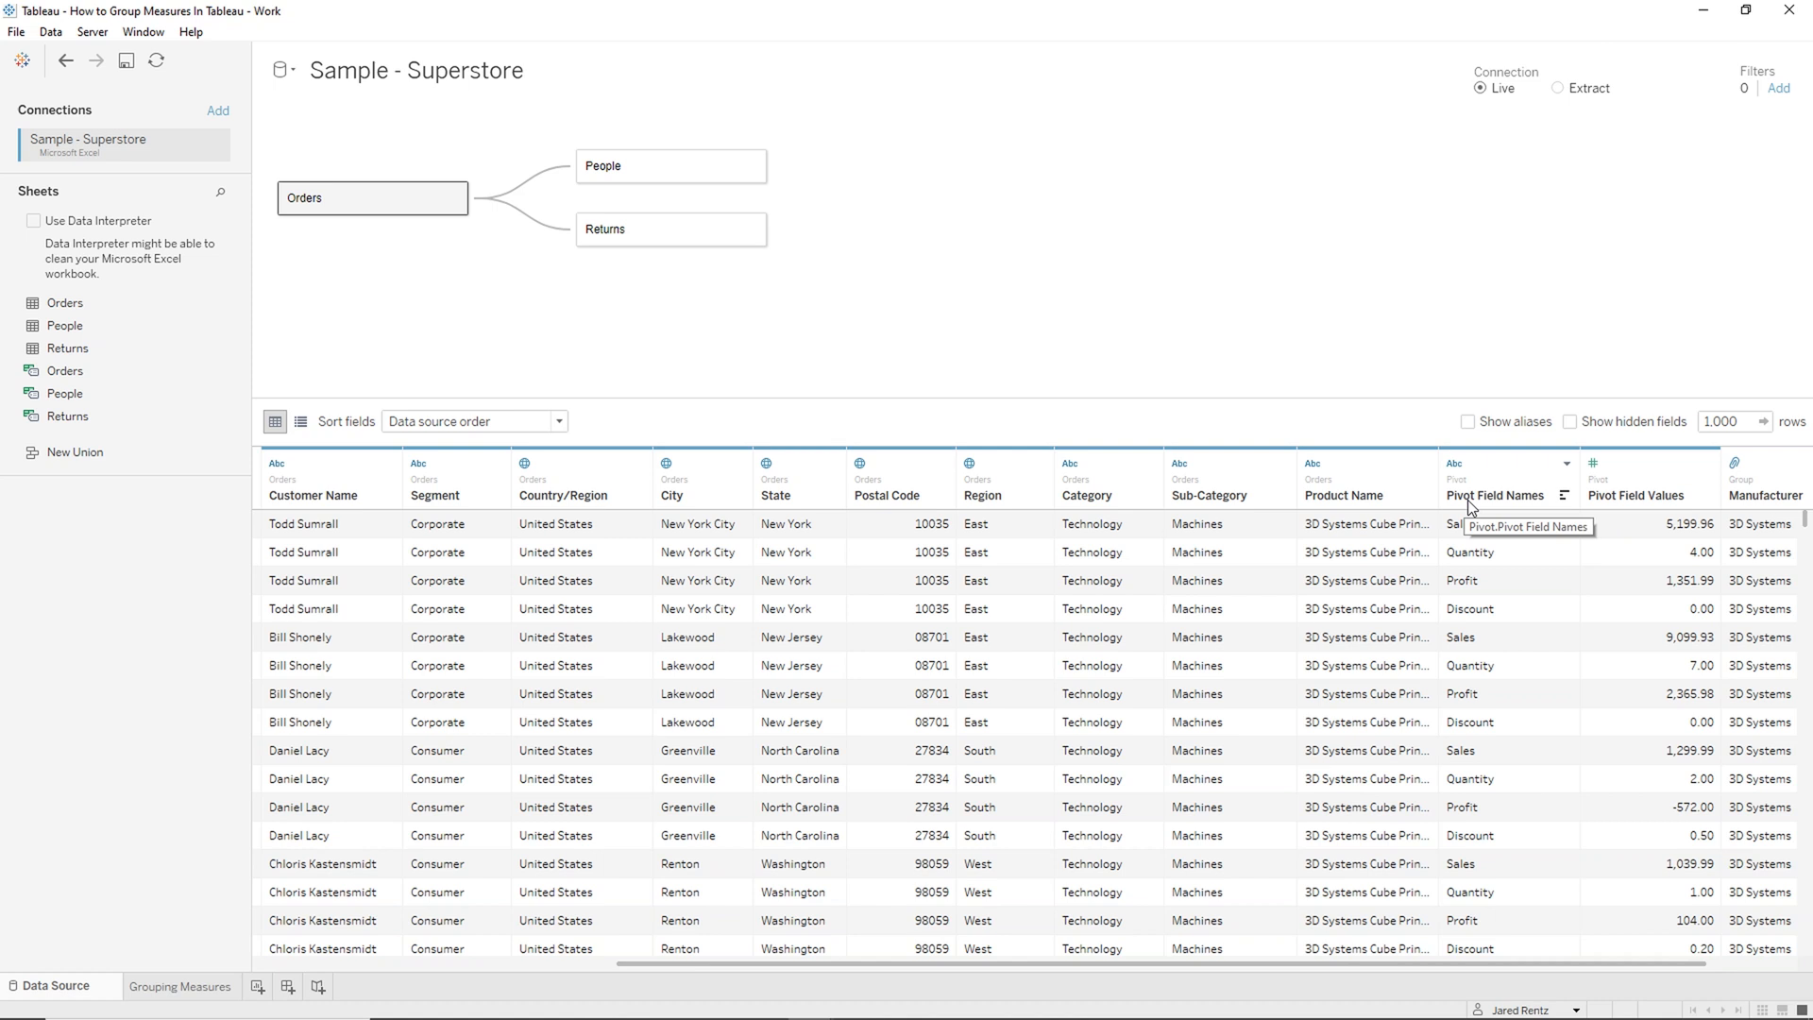
- Rename Pivot Field Names to Finance Category and Pivot Field Values to Finance Values
double_click(1468, 495)
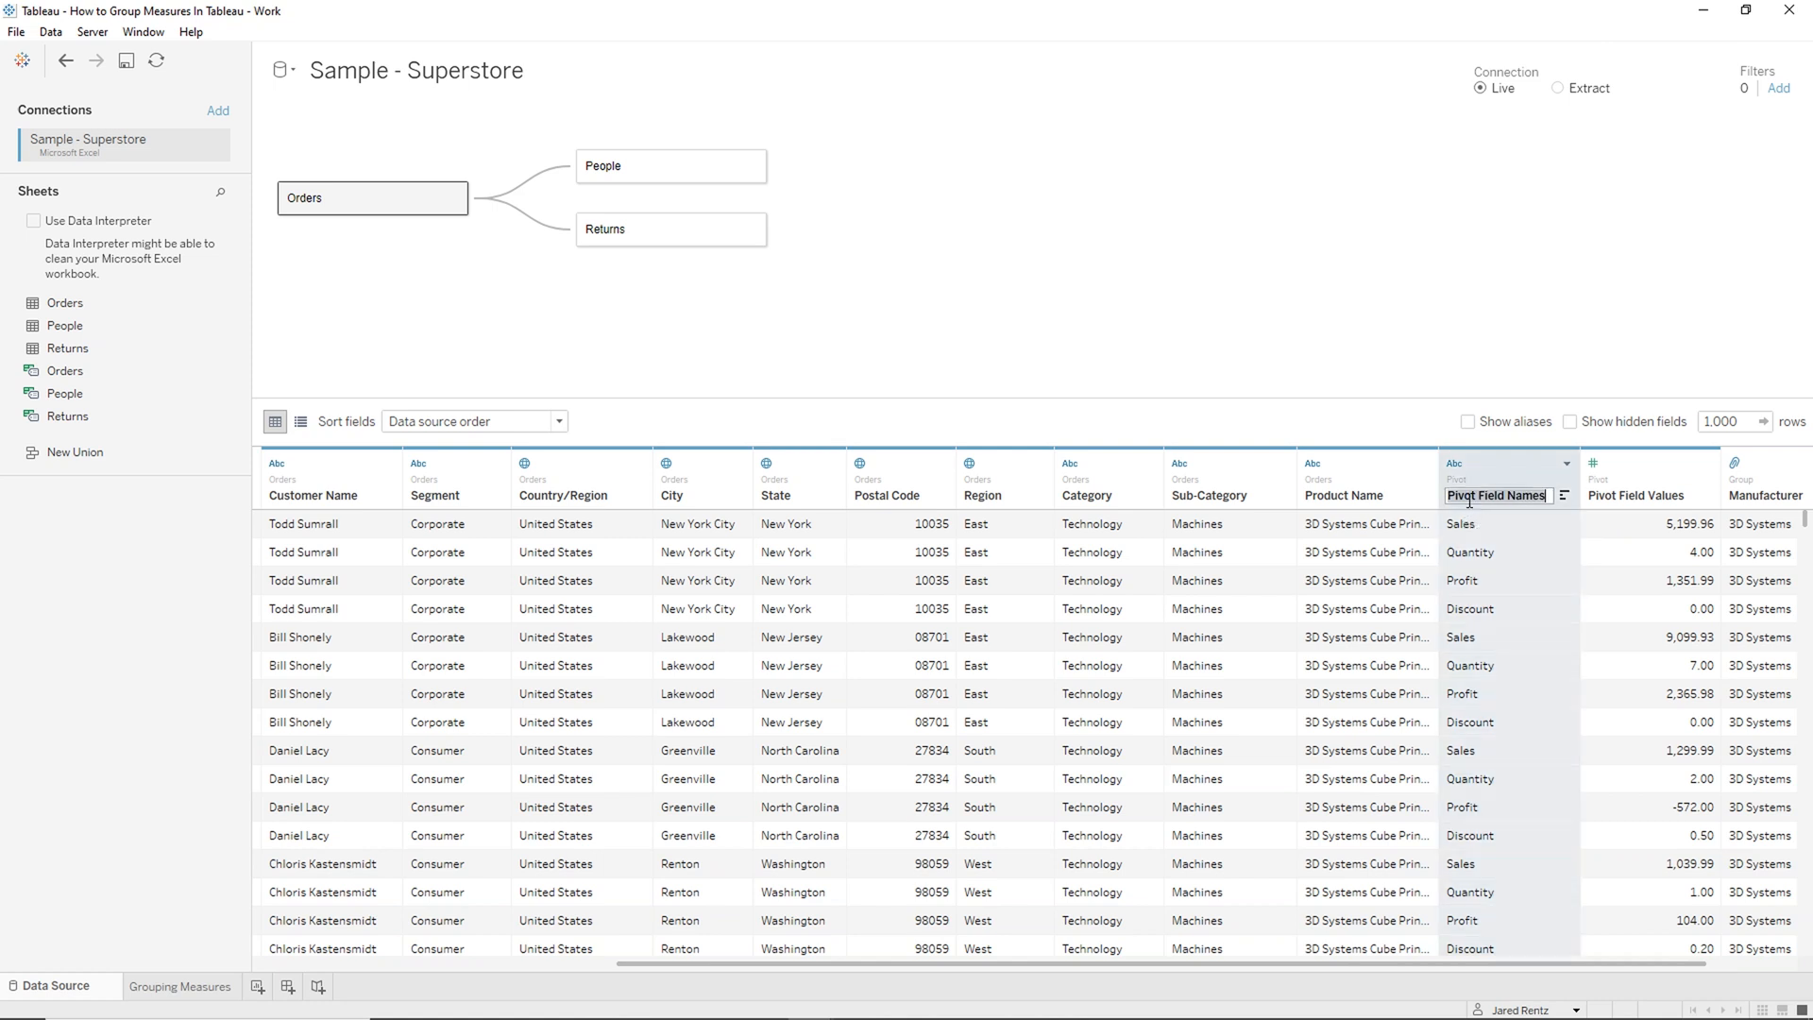
text(Finance Category)
key(Return)
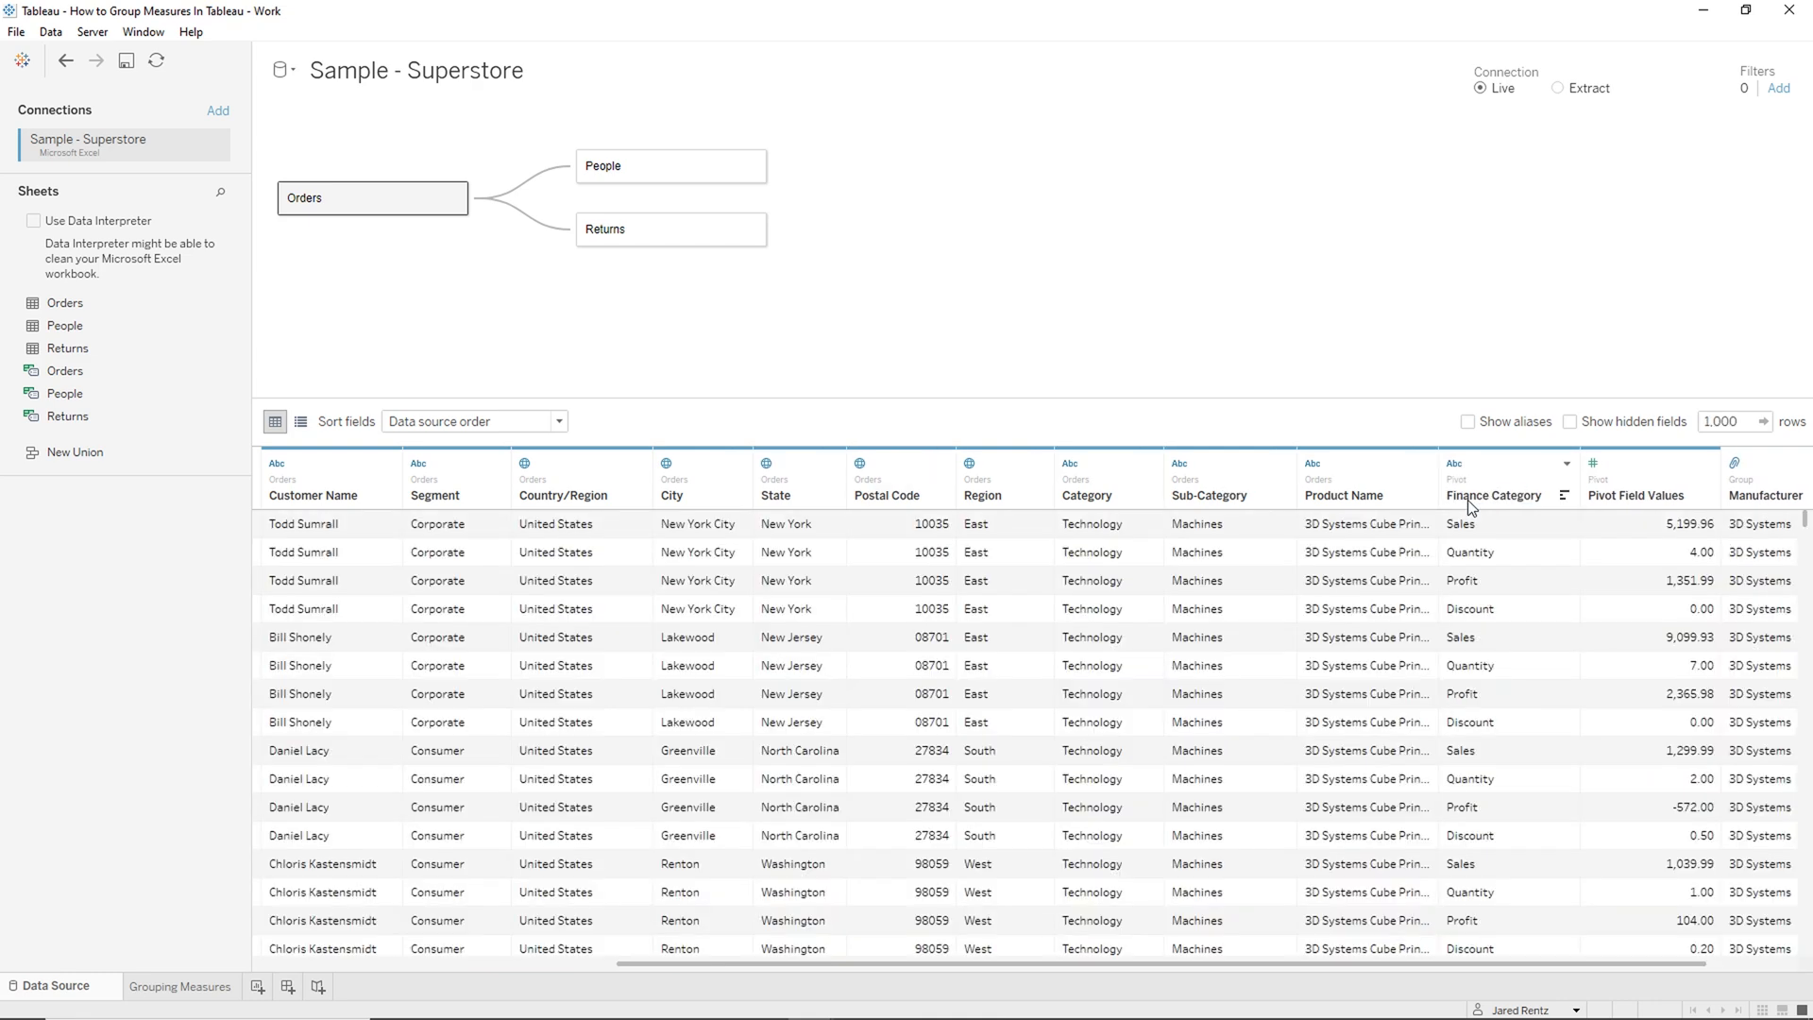
click(1620, 494)
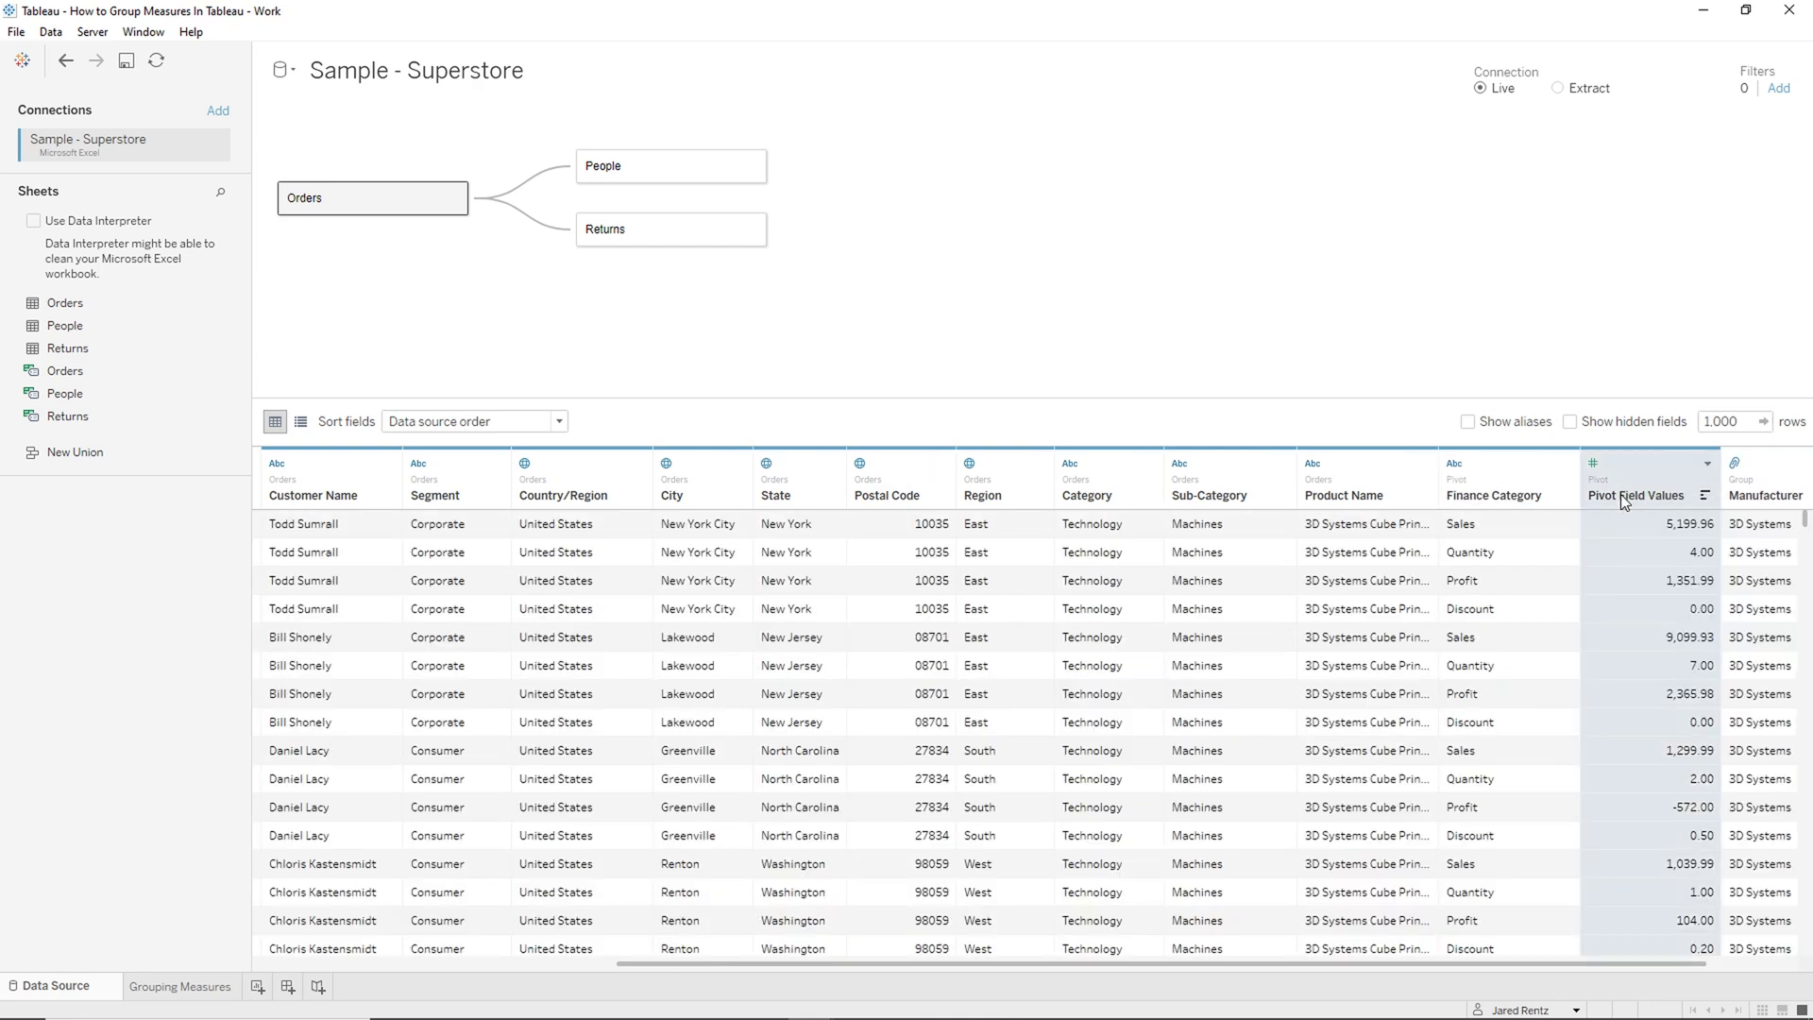
right_click(1620, 495)
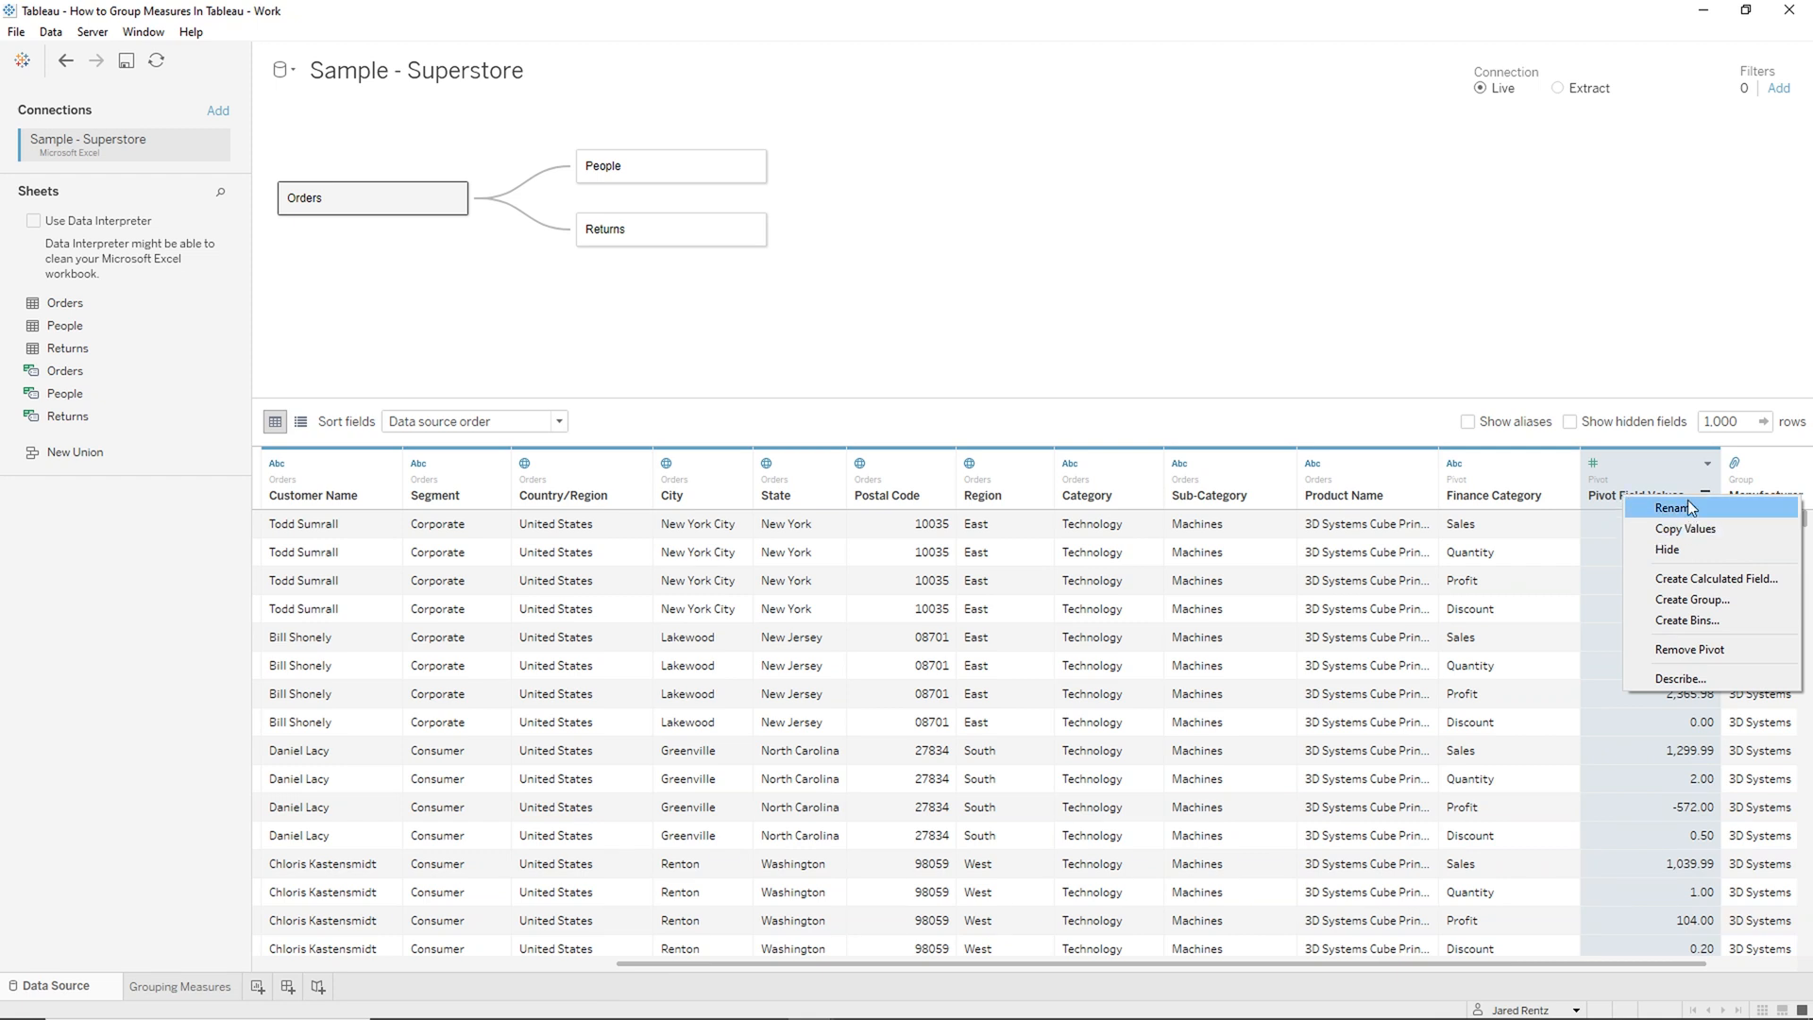
click(1665, 507)
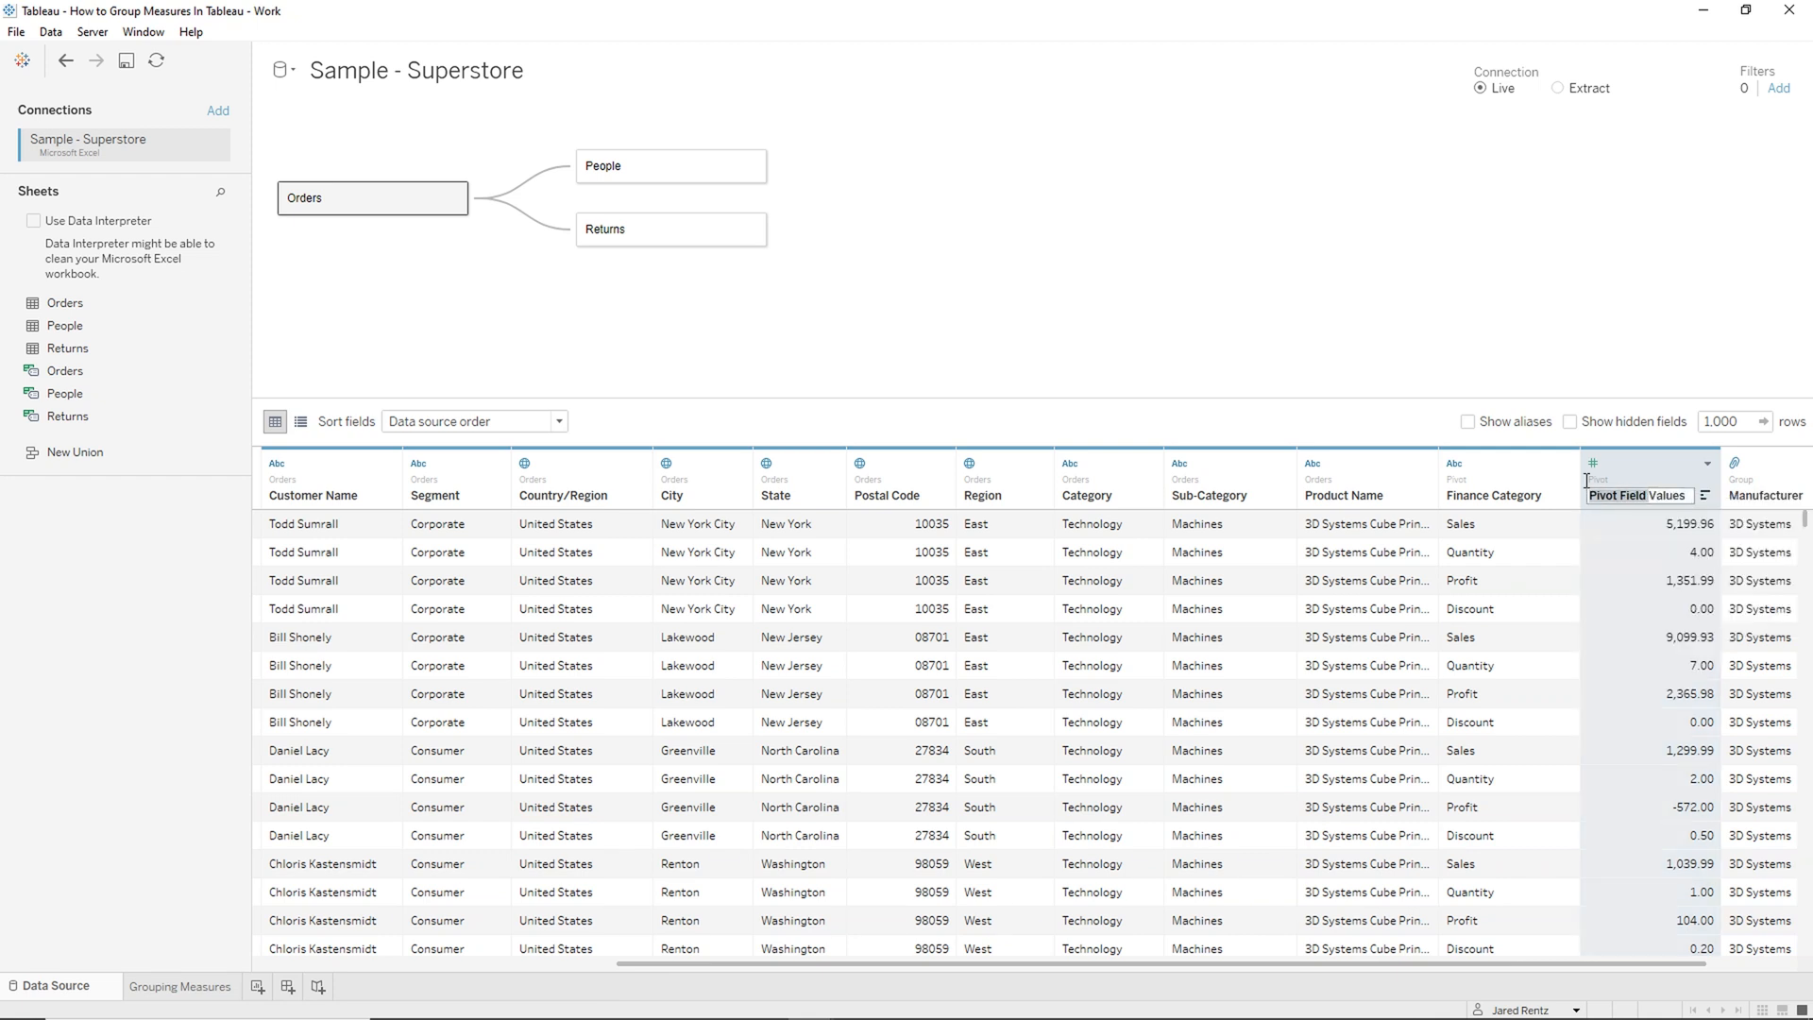
key(BackSpace)
text(nanc)
key(Return)
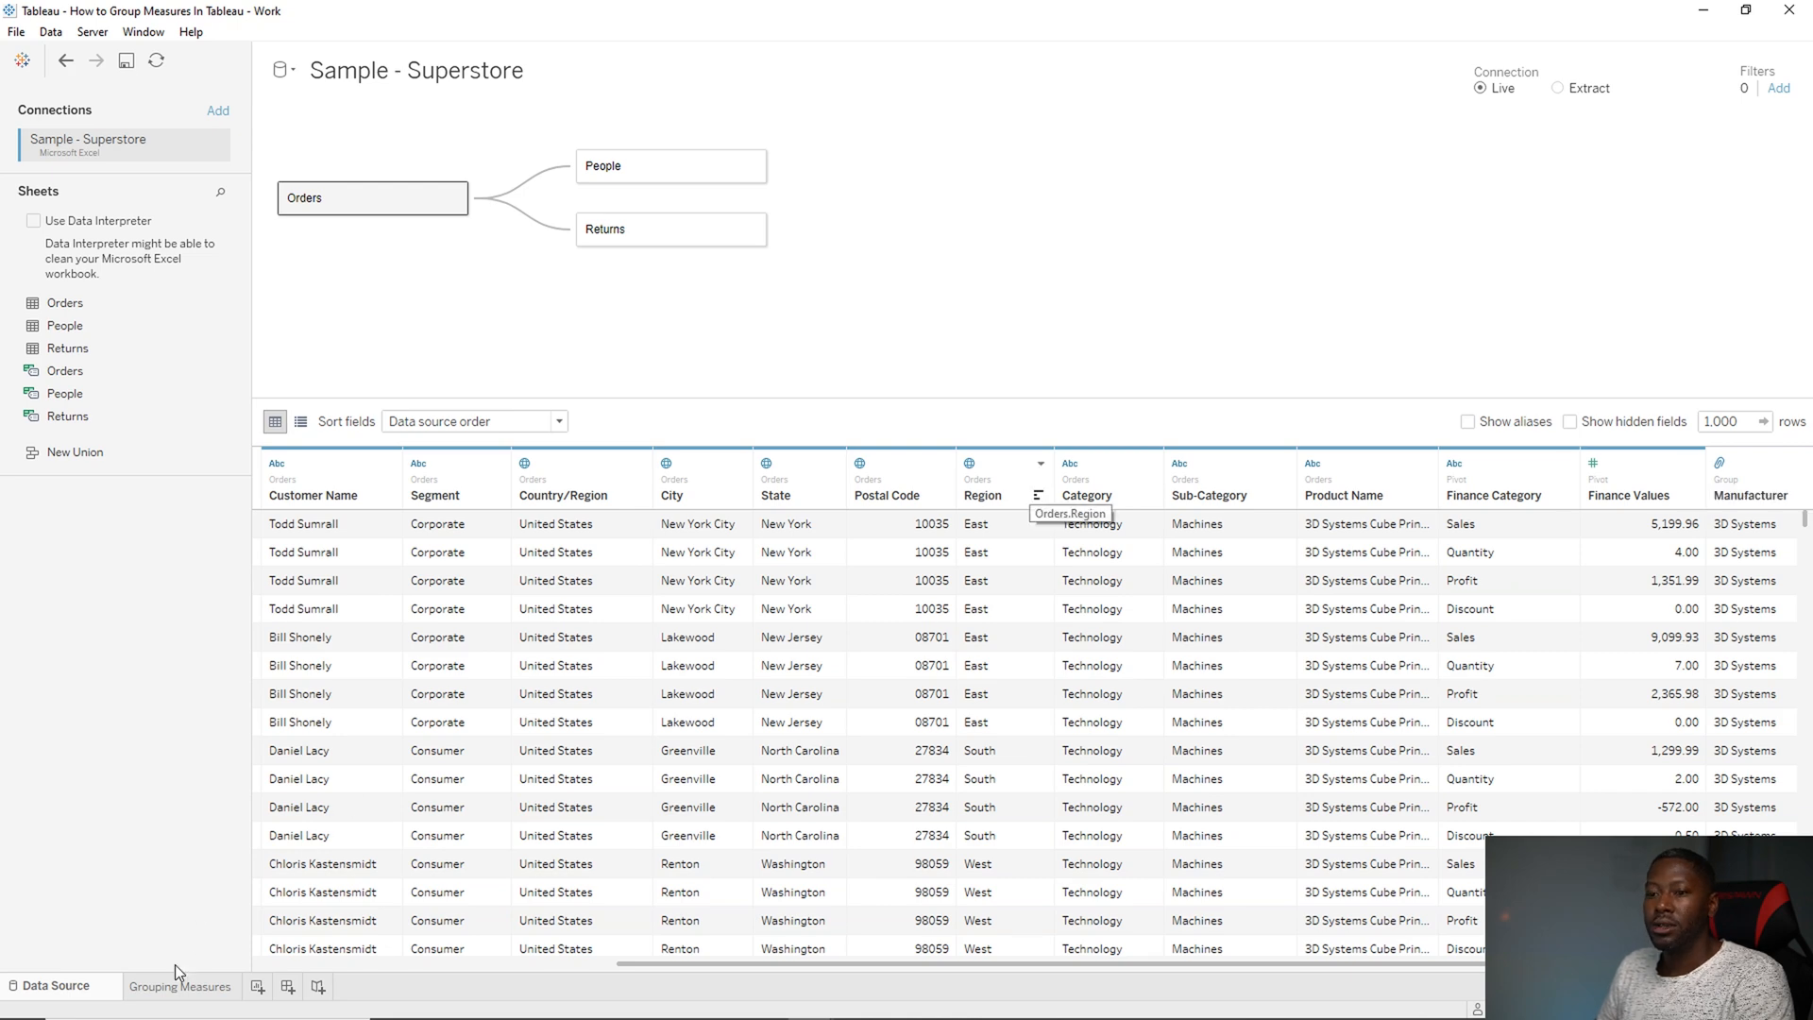
mouse_move(992, 482)
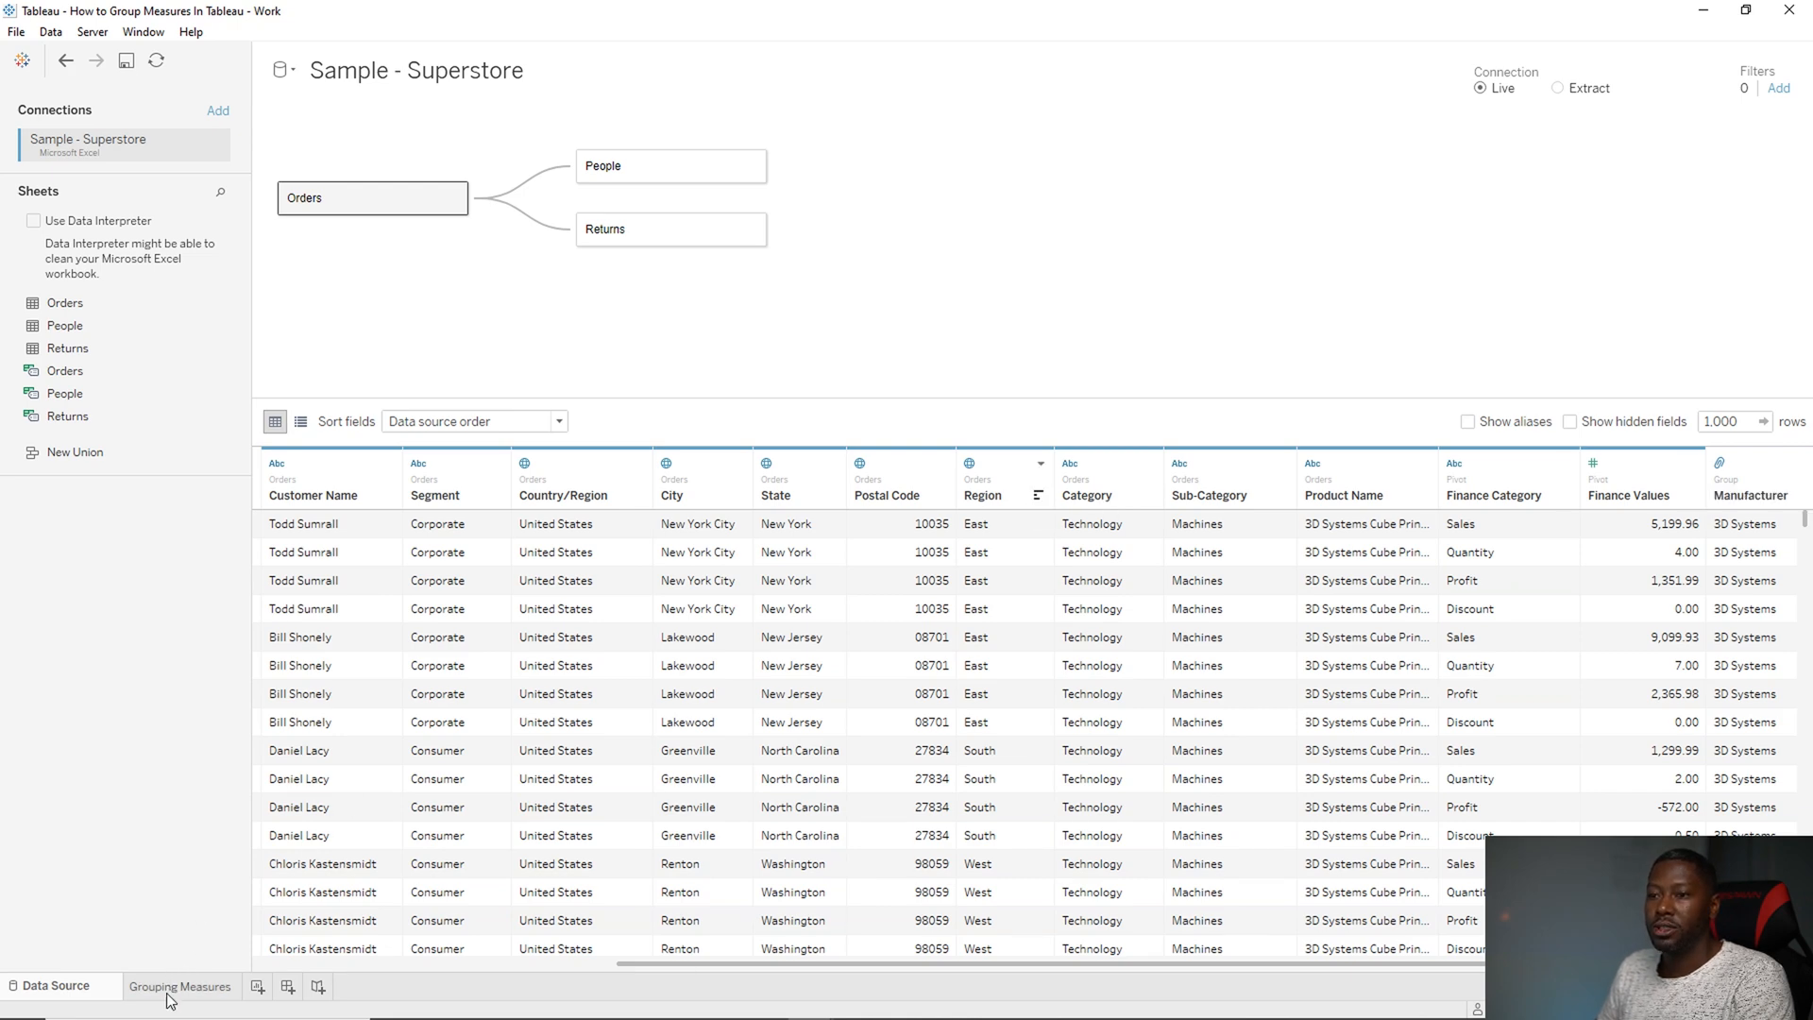
- Delete the Top Customers by Profit set from the Grouping Measures sheet's Data pane
click(169, 988)
click(81, 437)
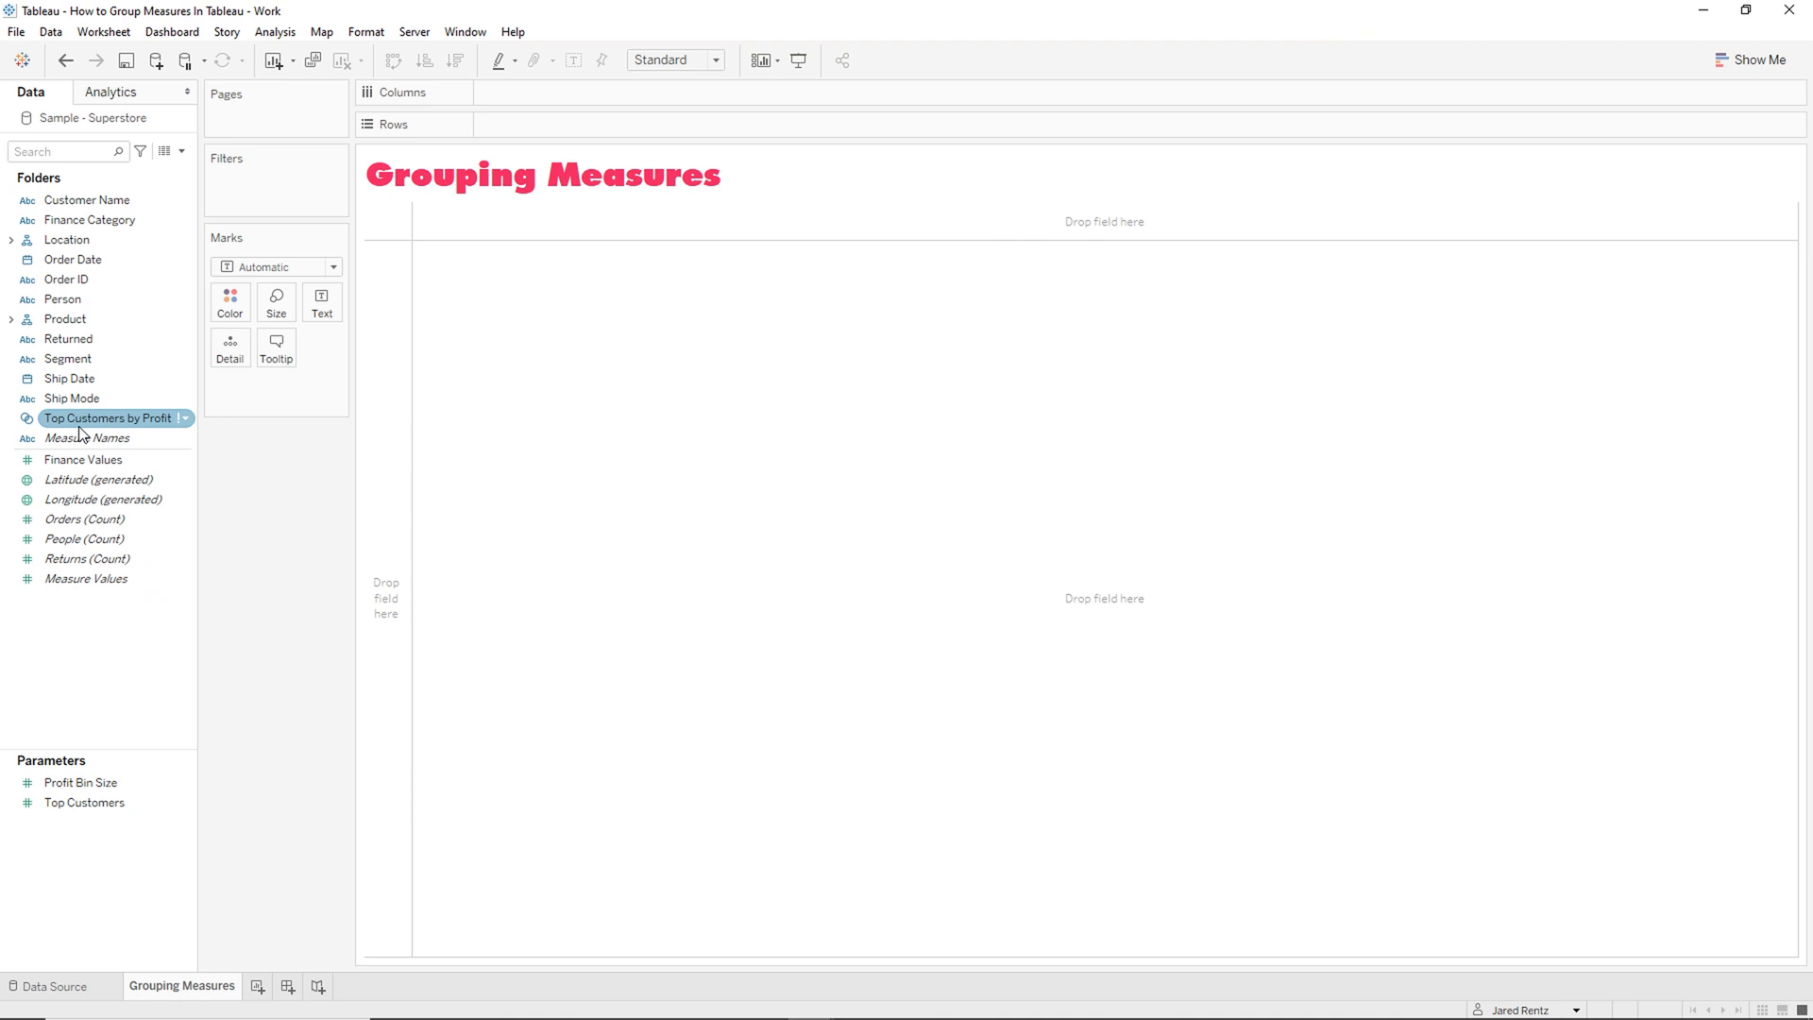
right_click(85, 418)
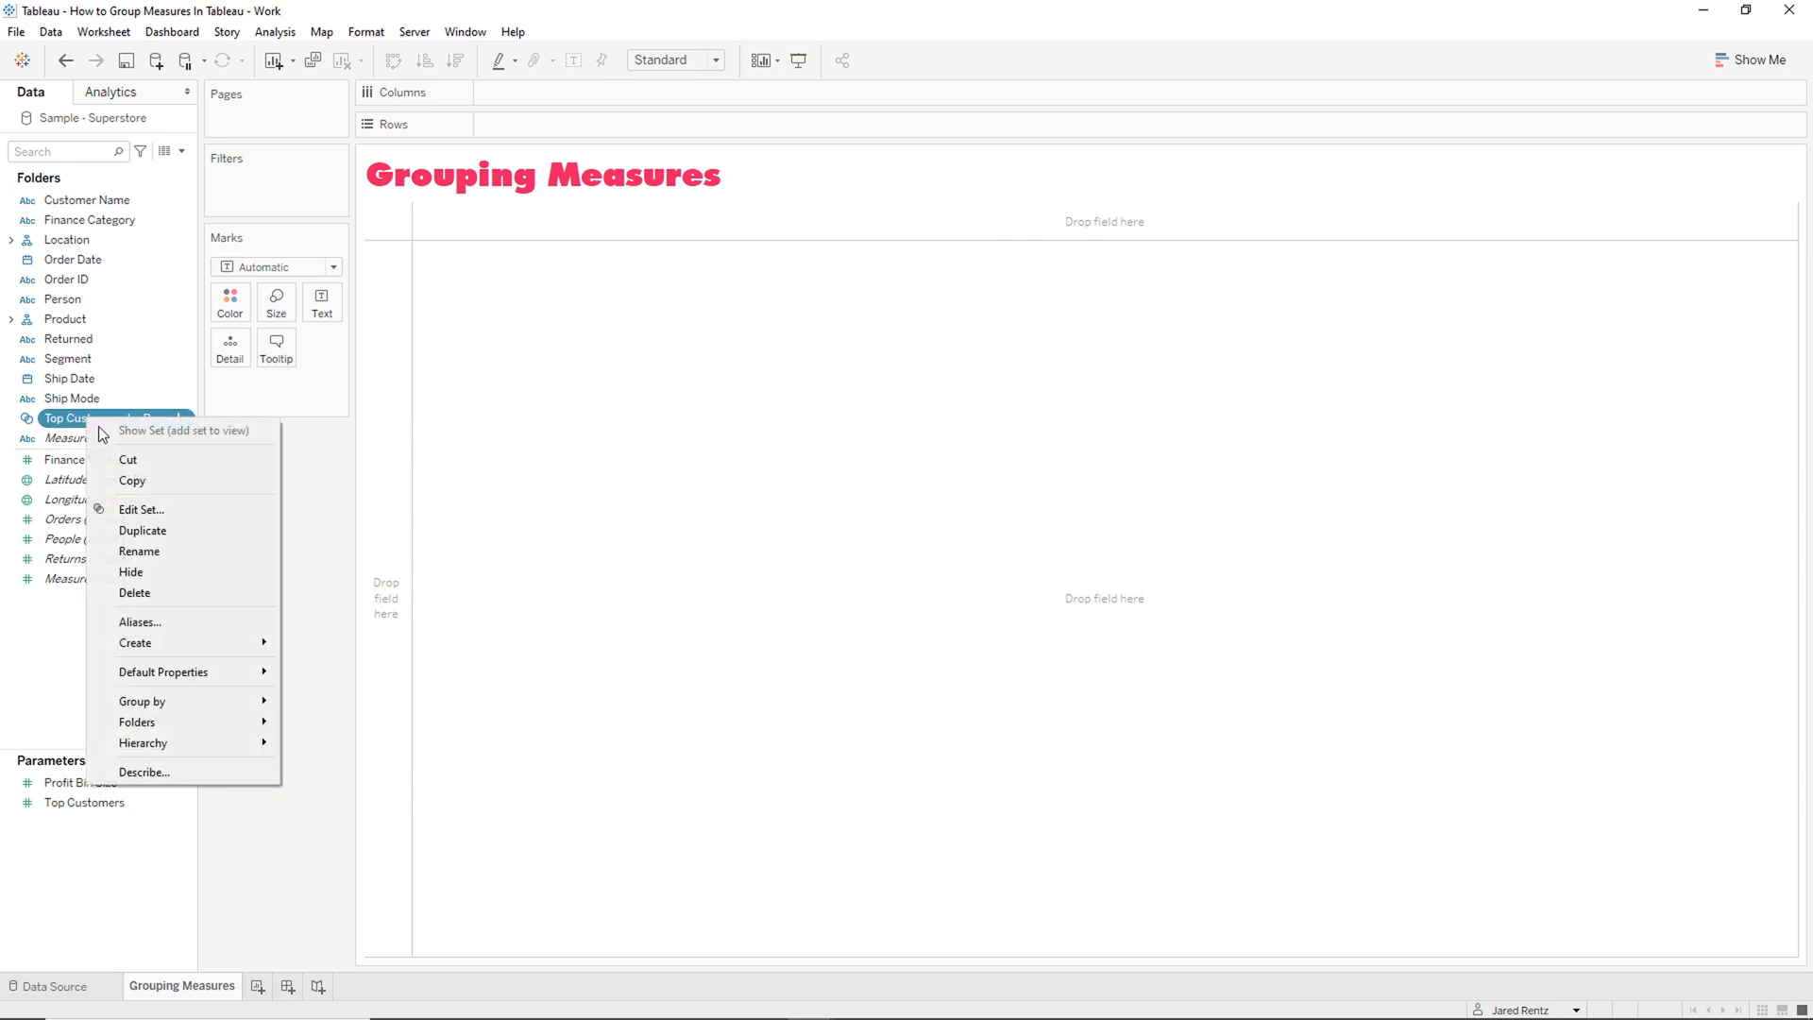
click(160, 592)
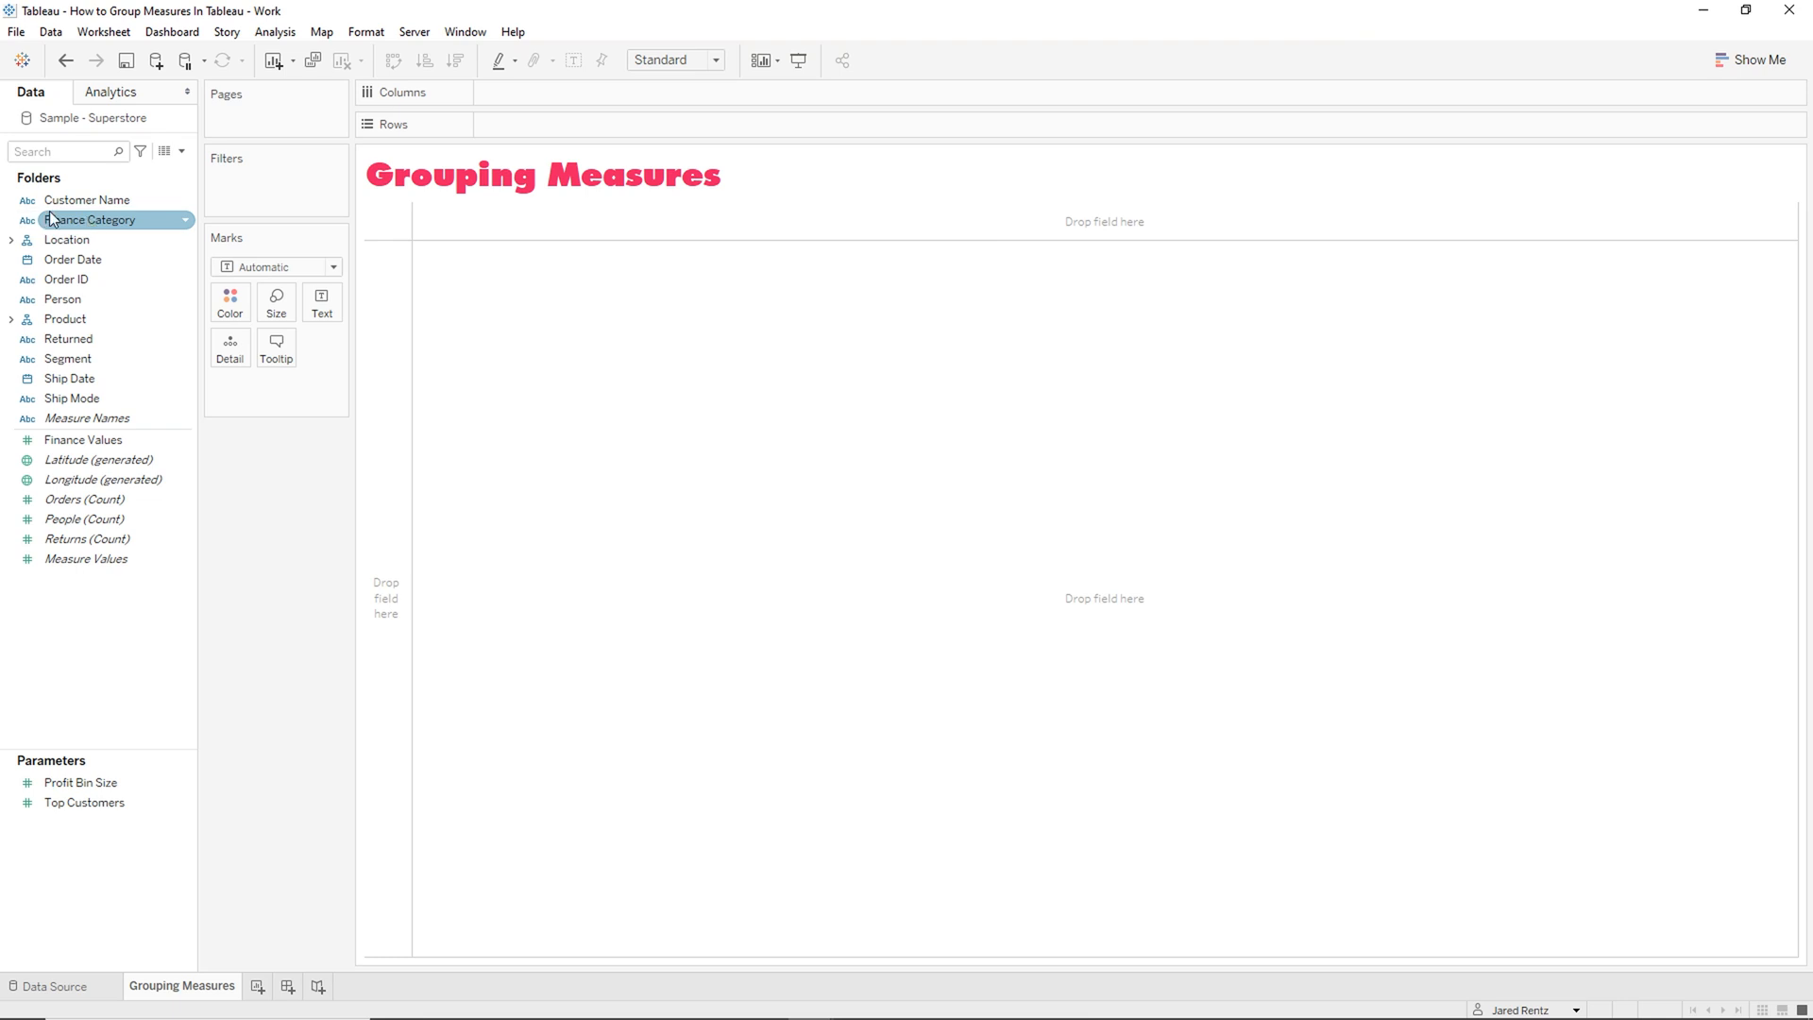
- Place Finance Category on Columns and month-year Order Date on Rows
drag(86, 220, 551, 104)
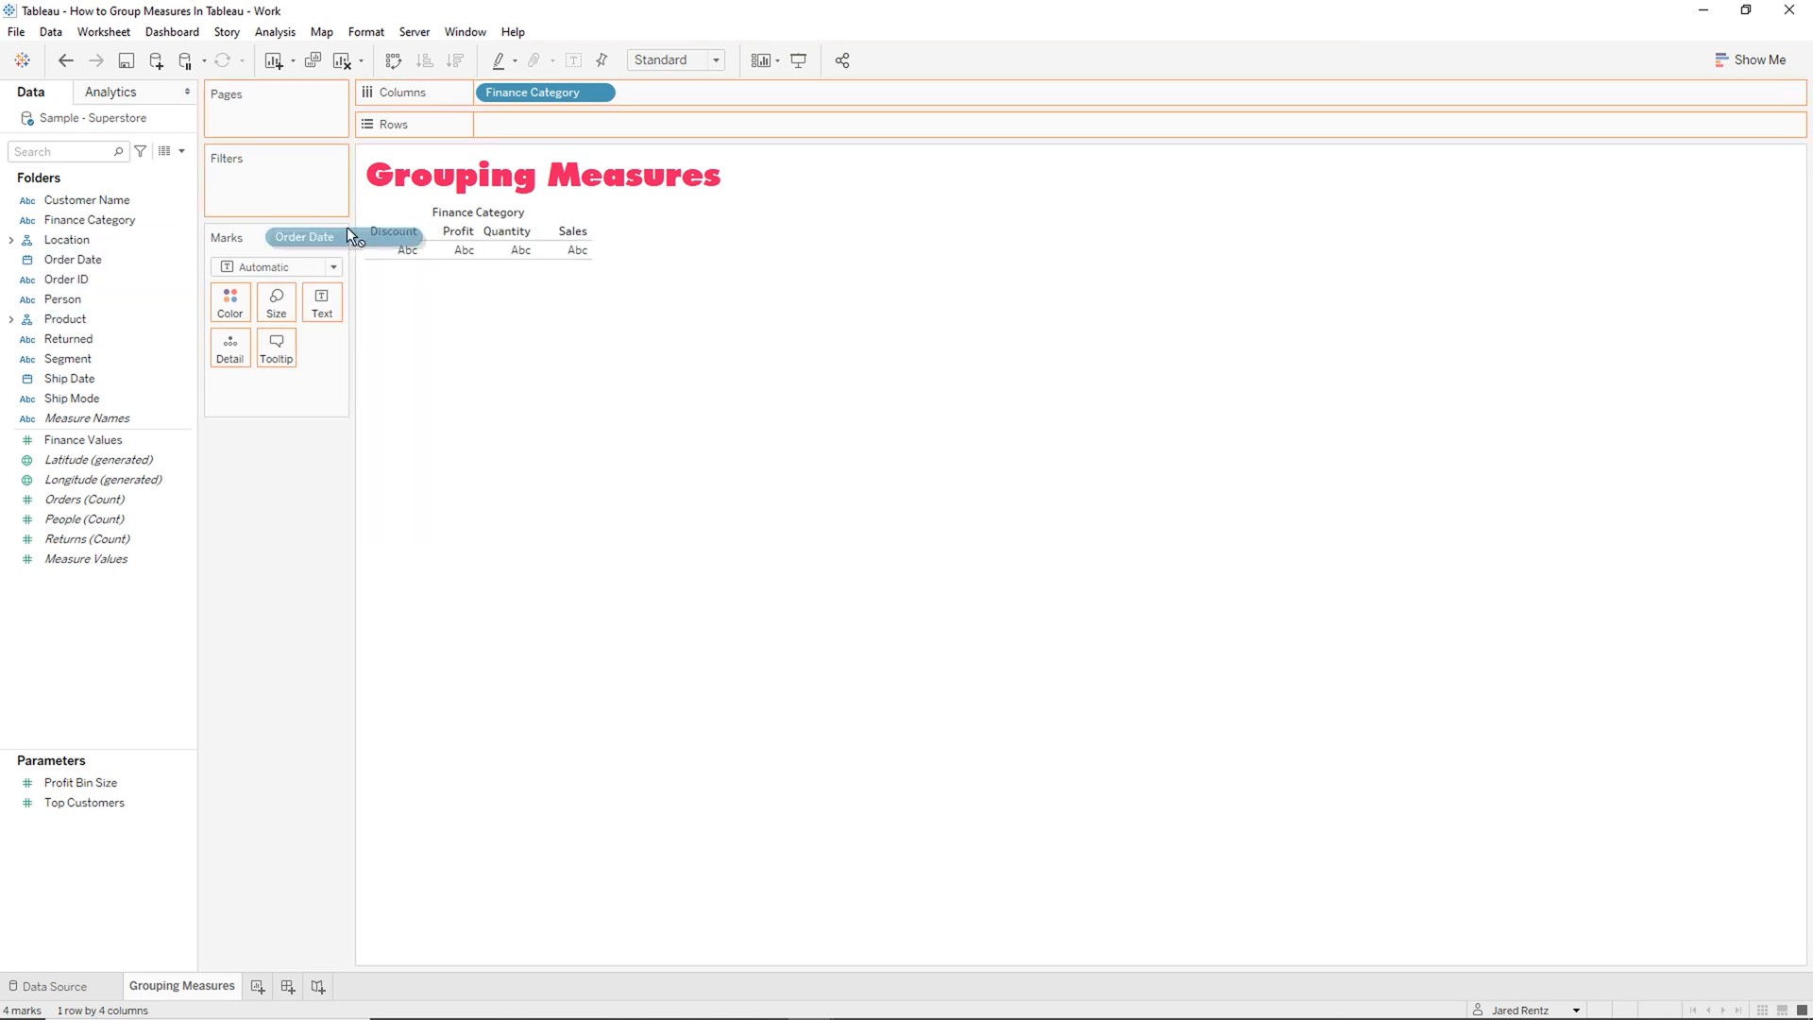
drag(73, 260, 624, 123)
click(830, 468)
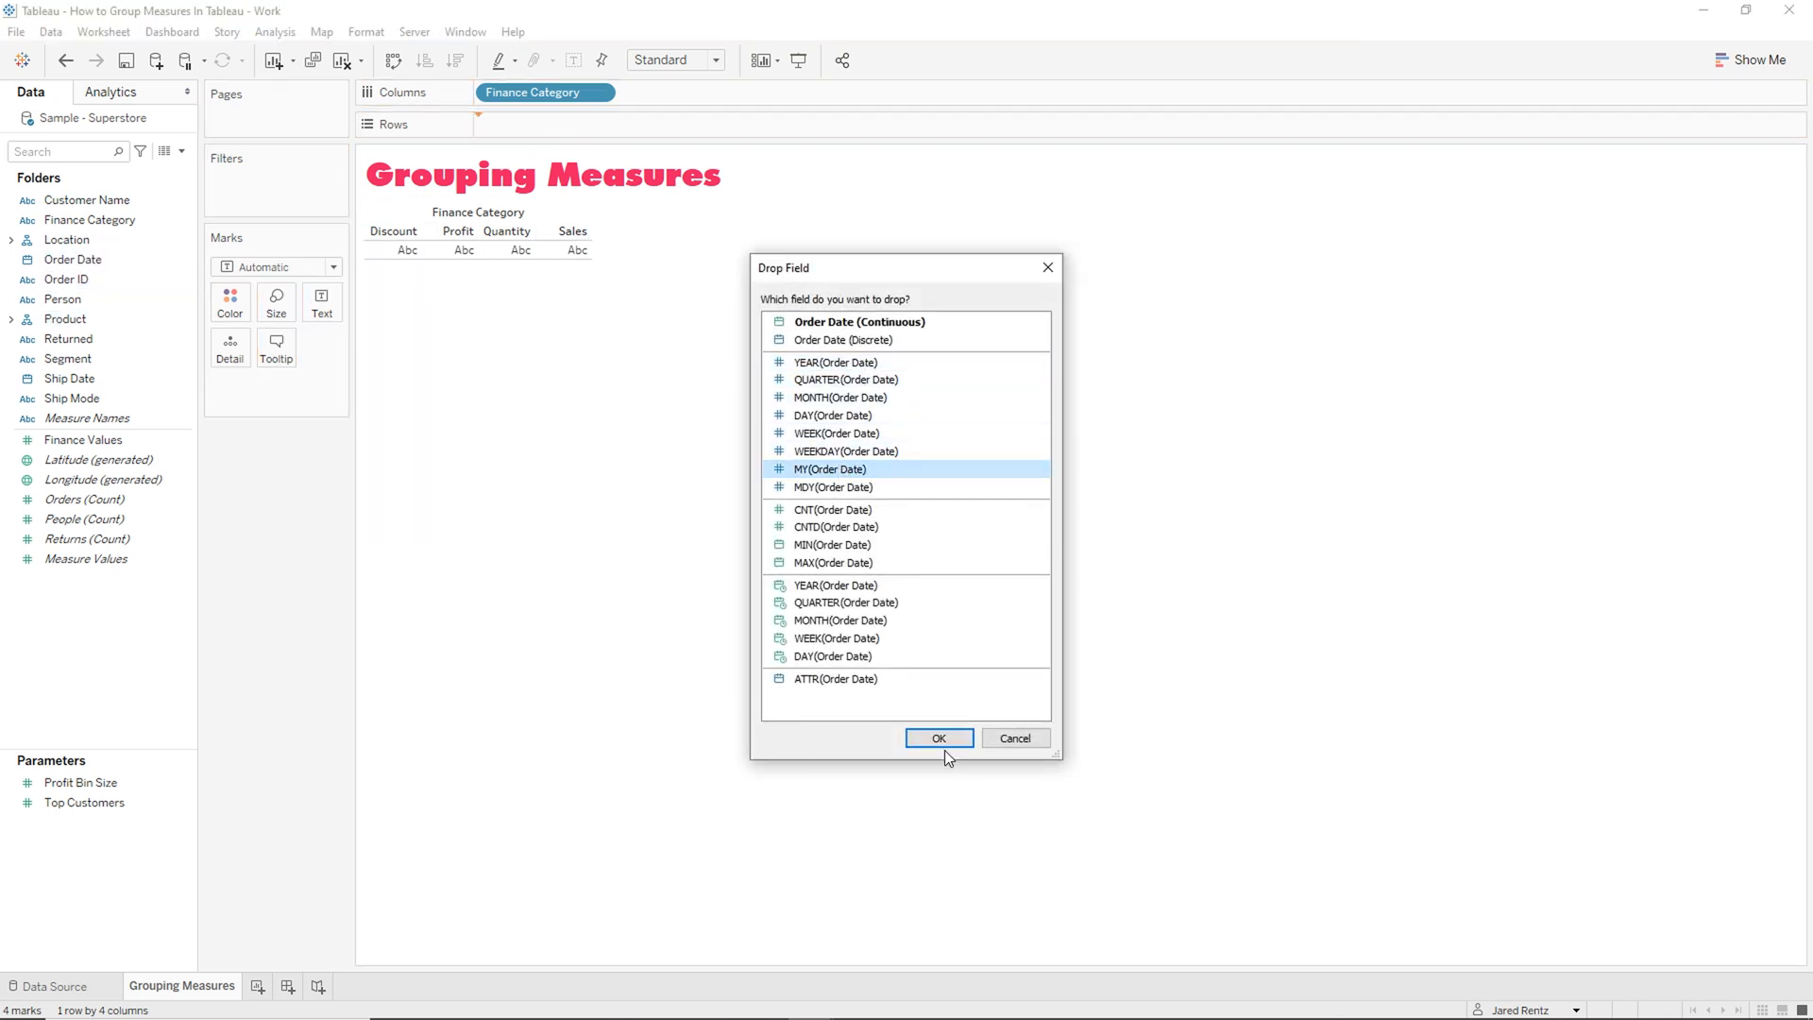
click(939, 738)
- Filter Order Date to a 2020 range of dates
drag(75, 275, 270, 177)
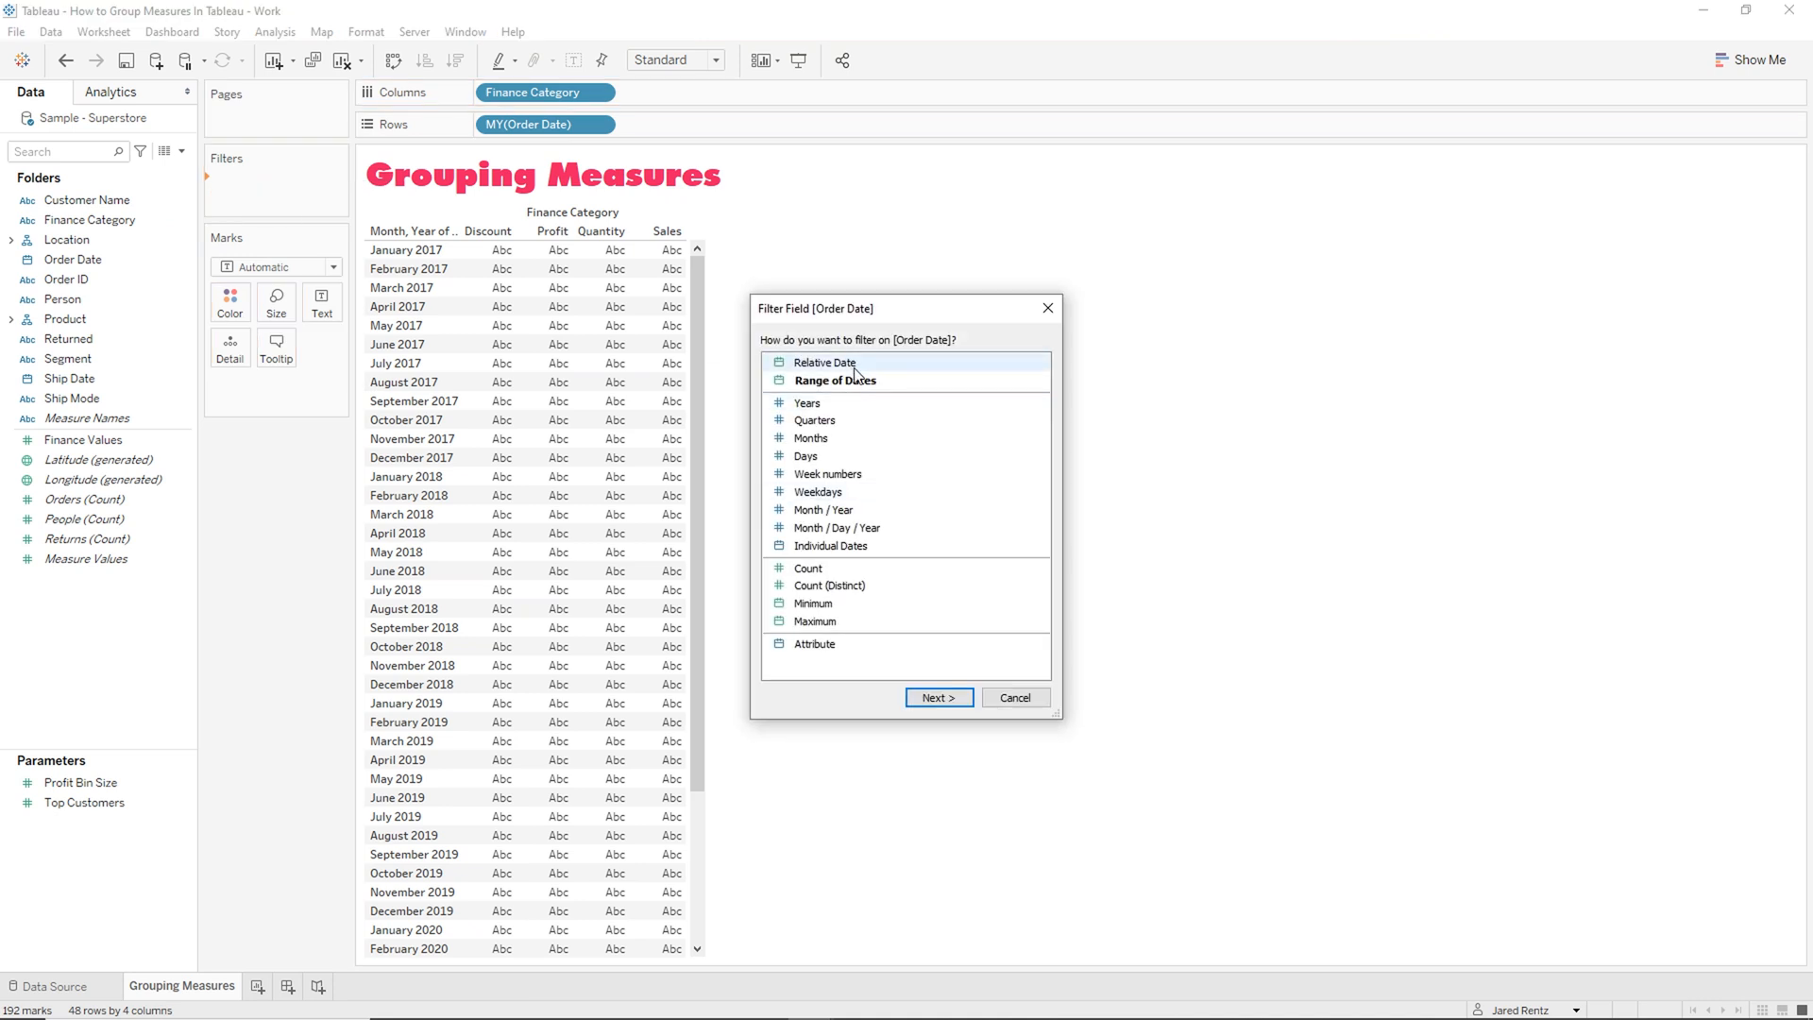
click(933, 693)
double_click(700, 516)
text(2020)
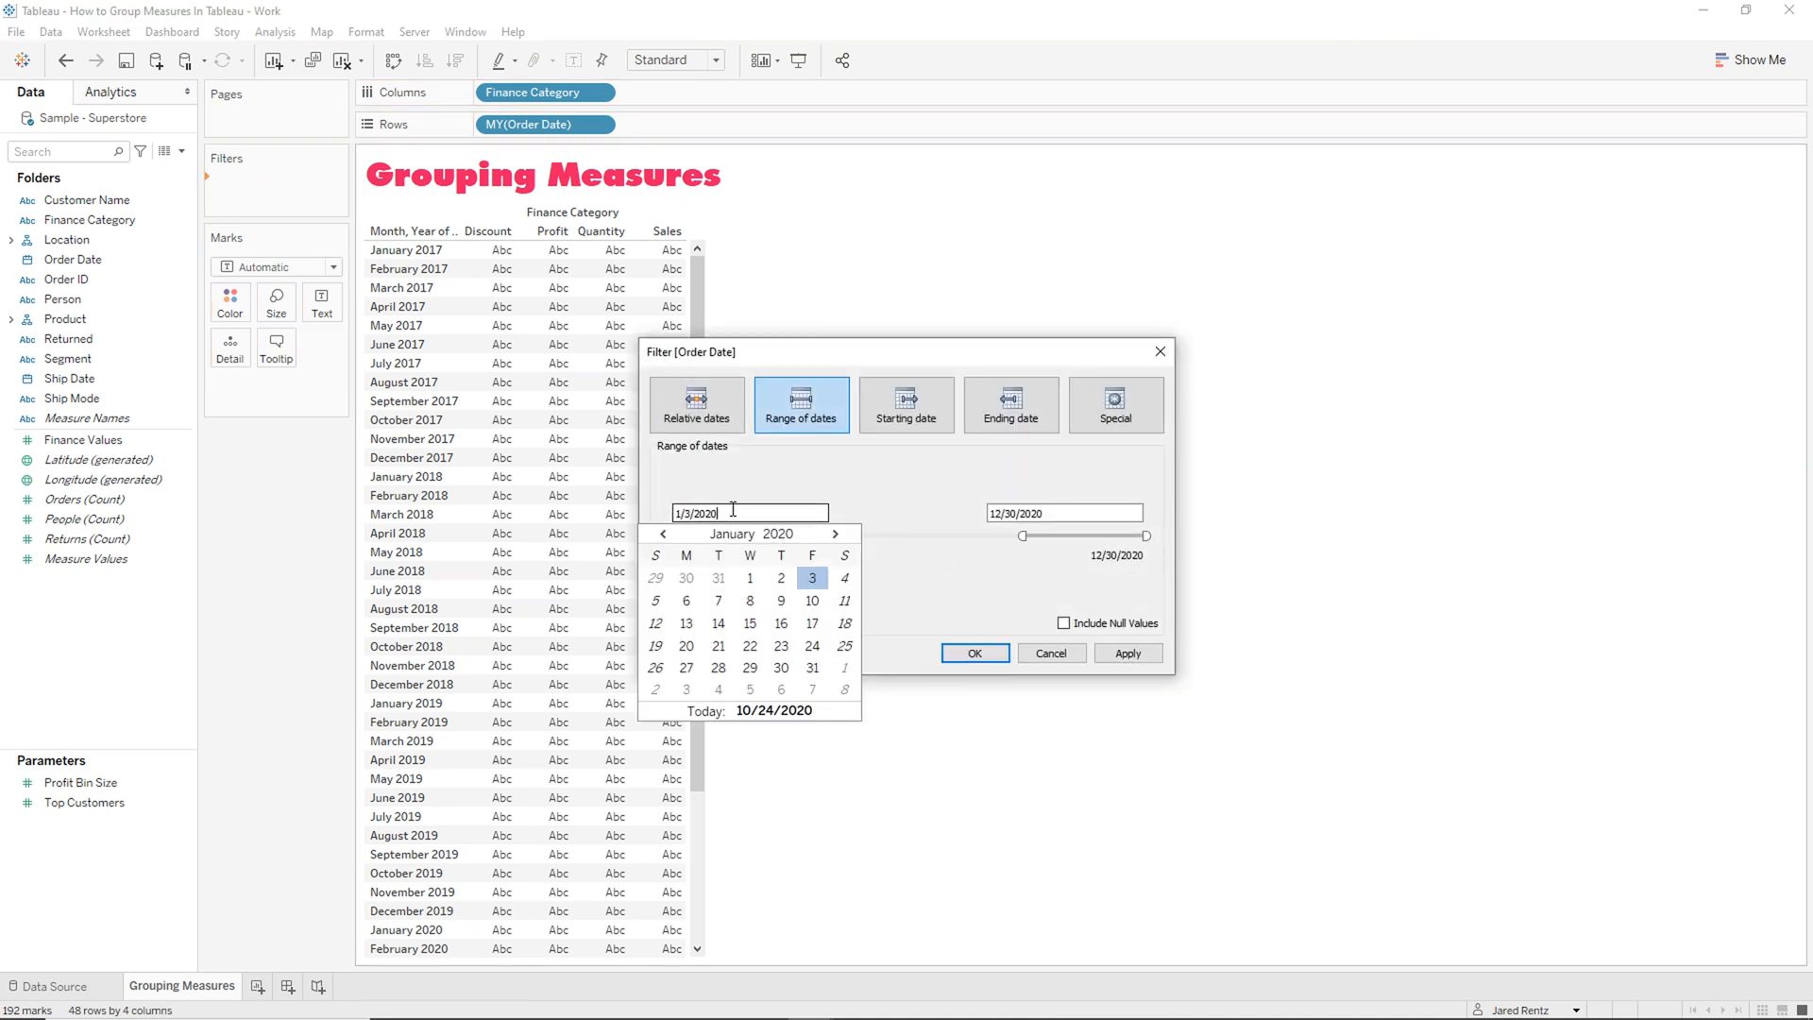
click(975, 653)
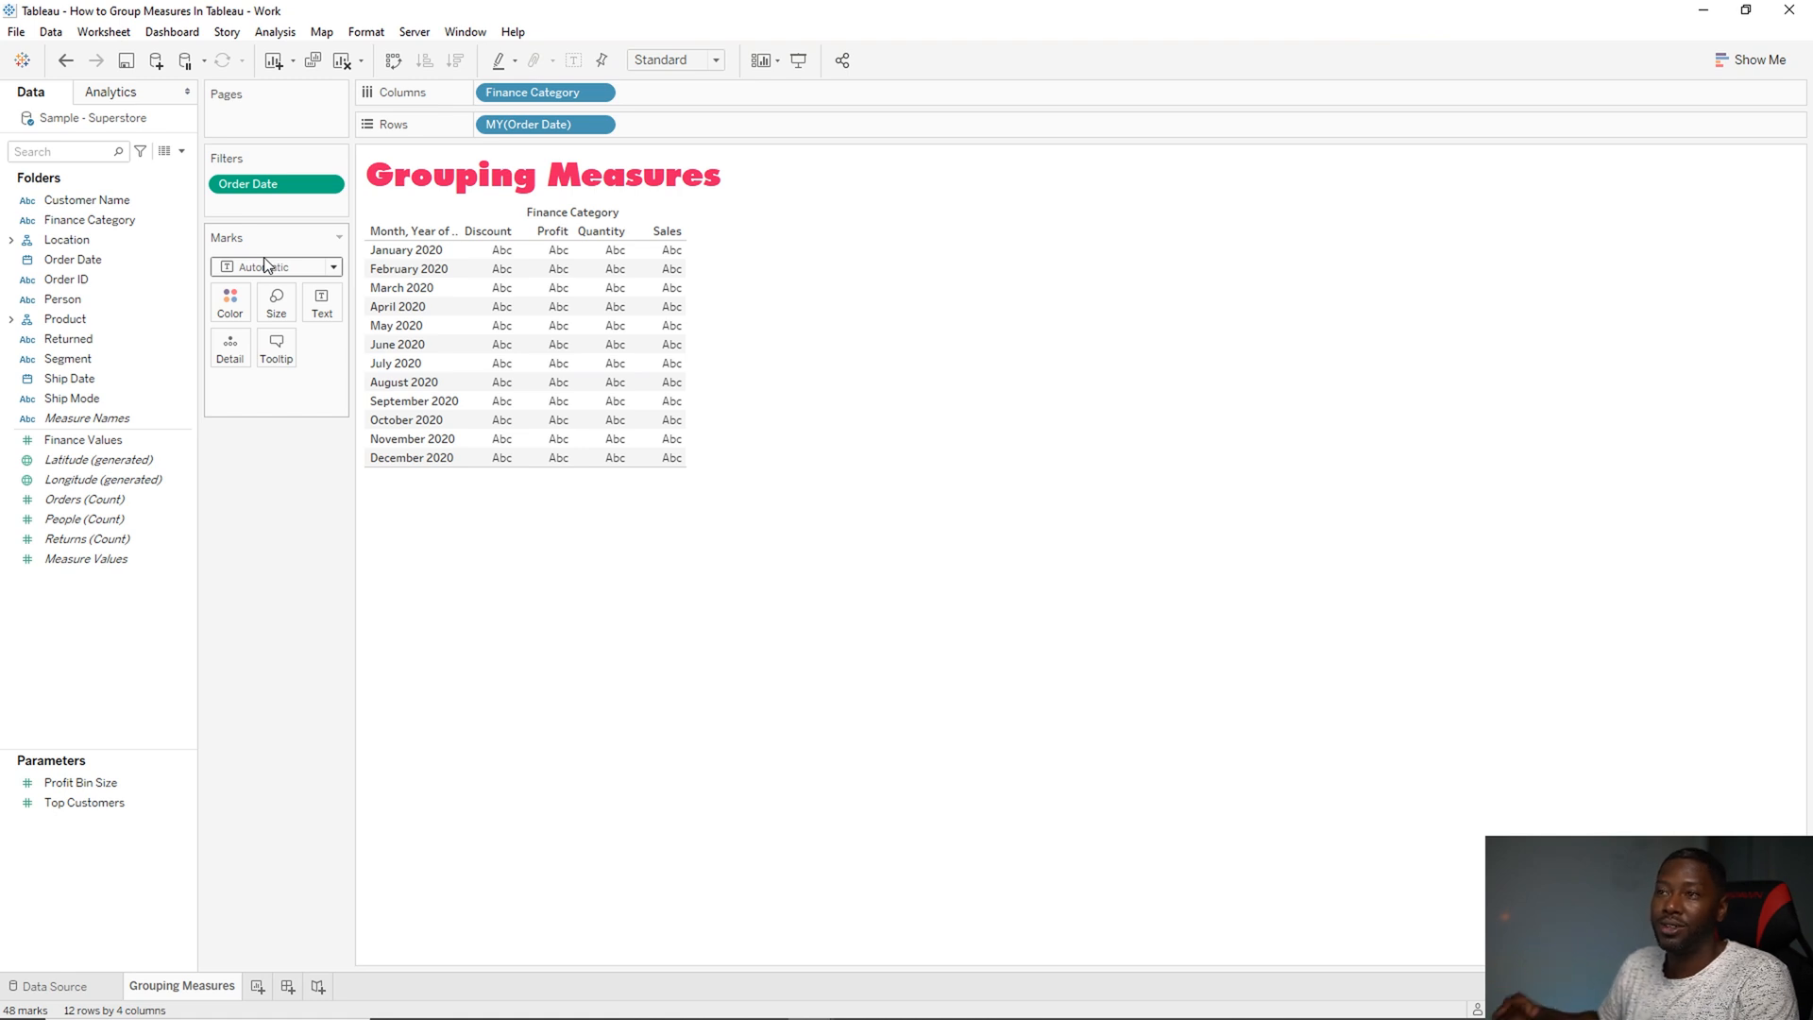
- Show summed Finance Values as the text in every cell of the crosstab
mouse_move(82, 439)
mouse_down()
mouse_move(123, 475)
mouse_move(539, 325)
mouse_up()
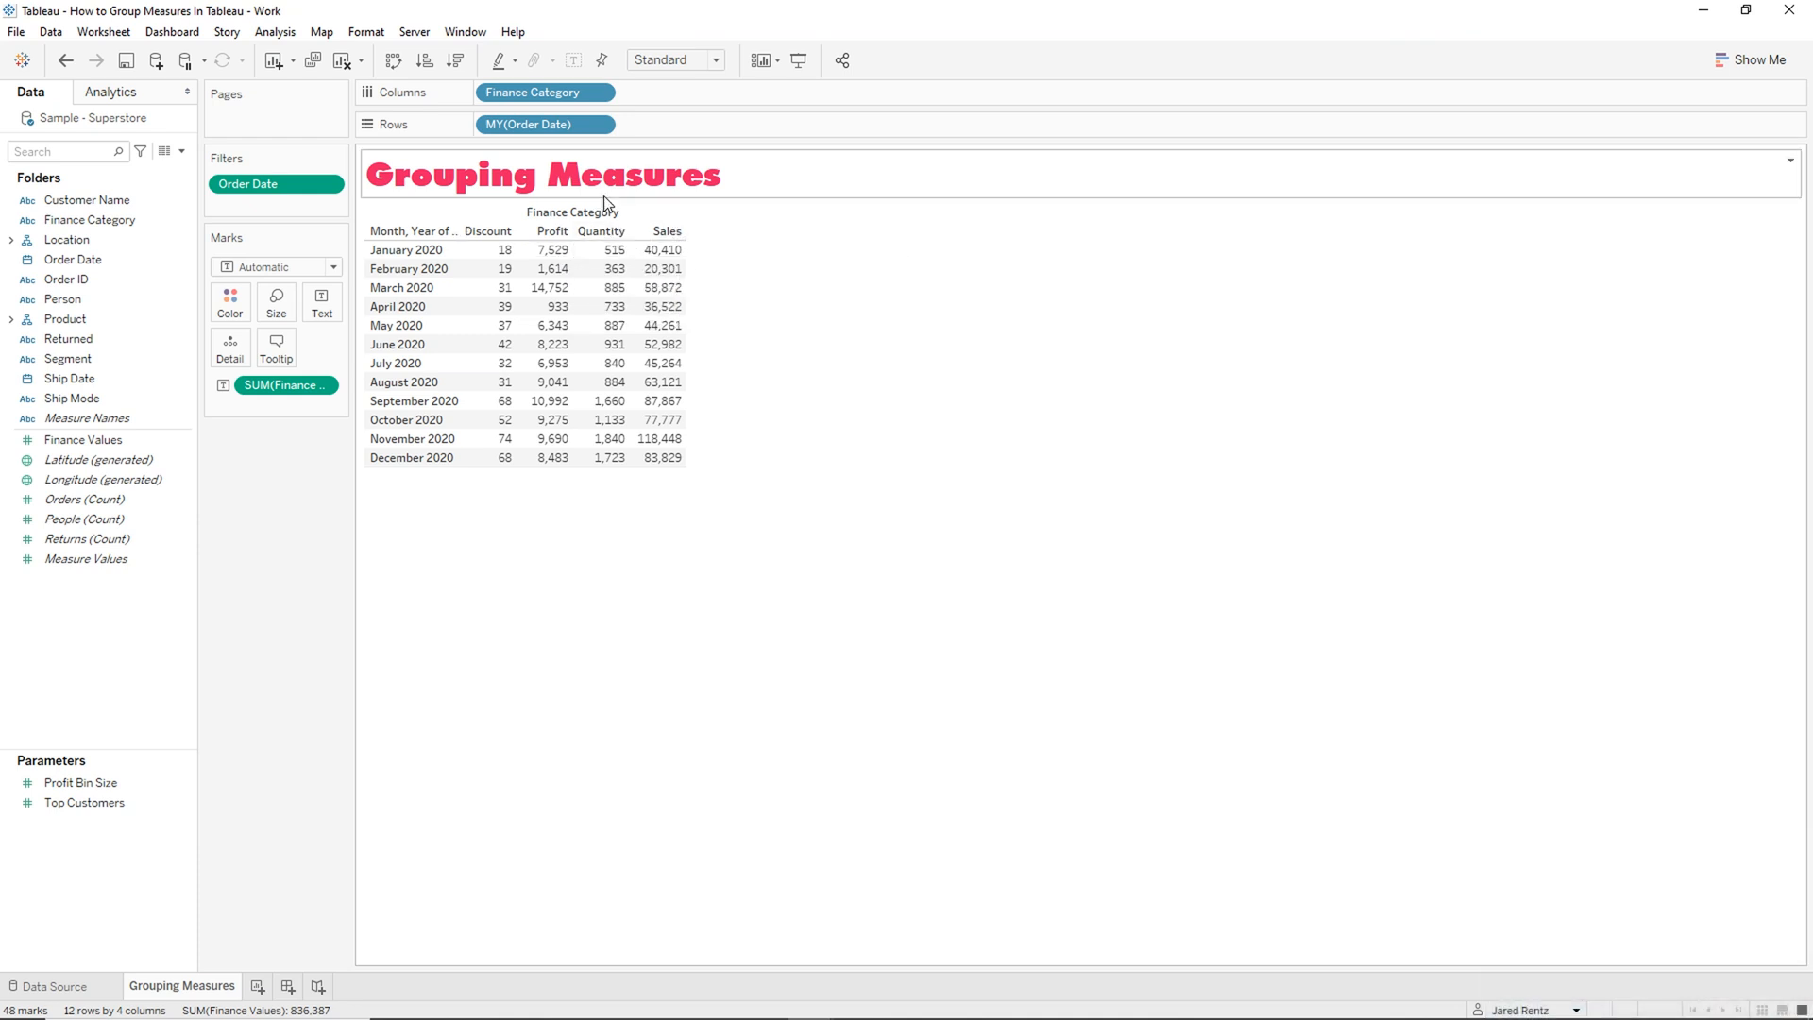
- Create the Finance Grouping calculated field with a CASE on Finance Category and apply it
click(182, 151)
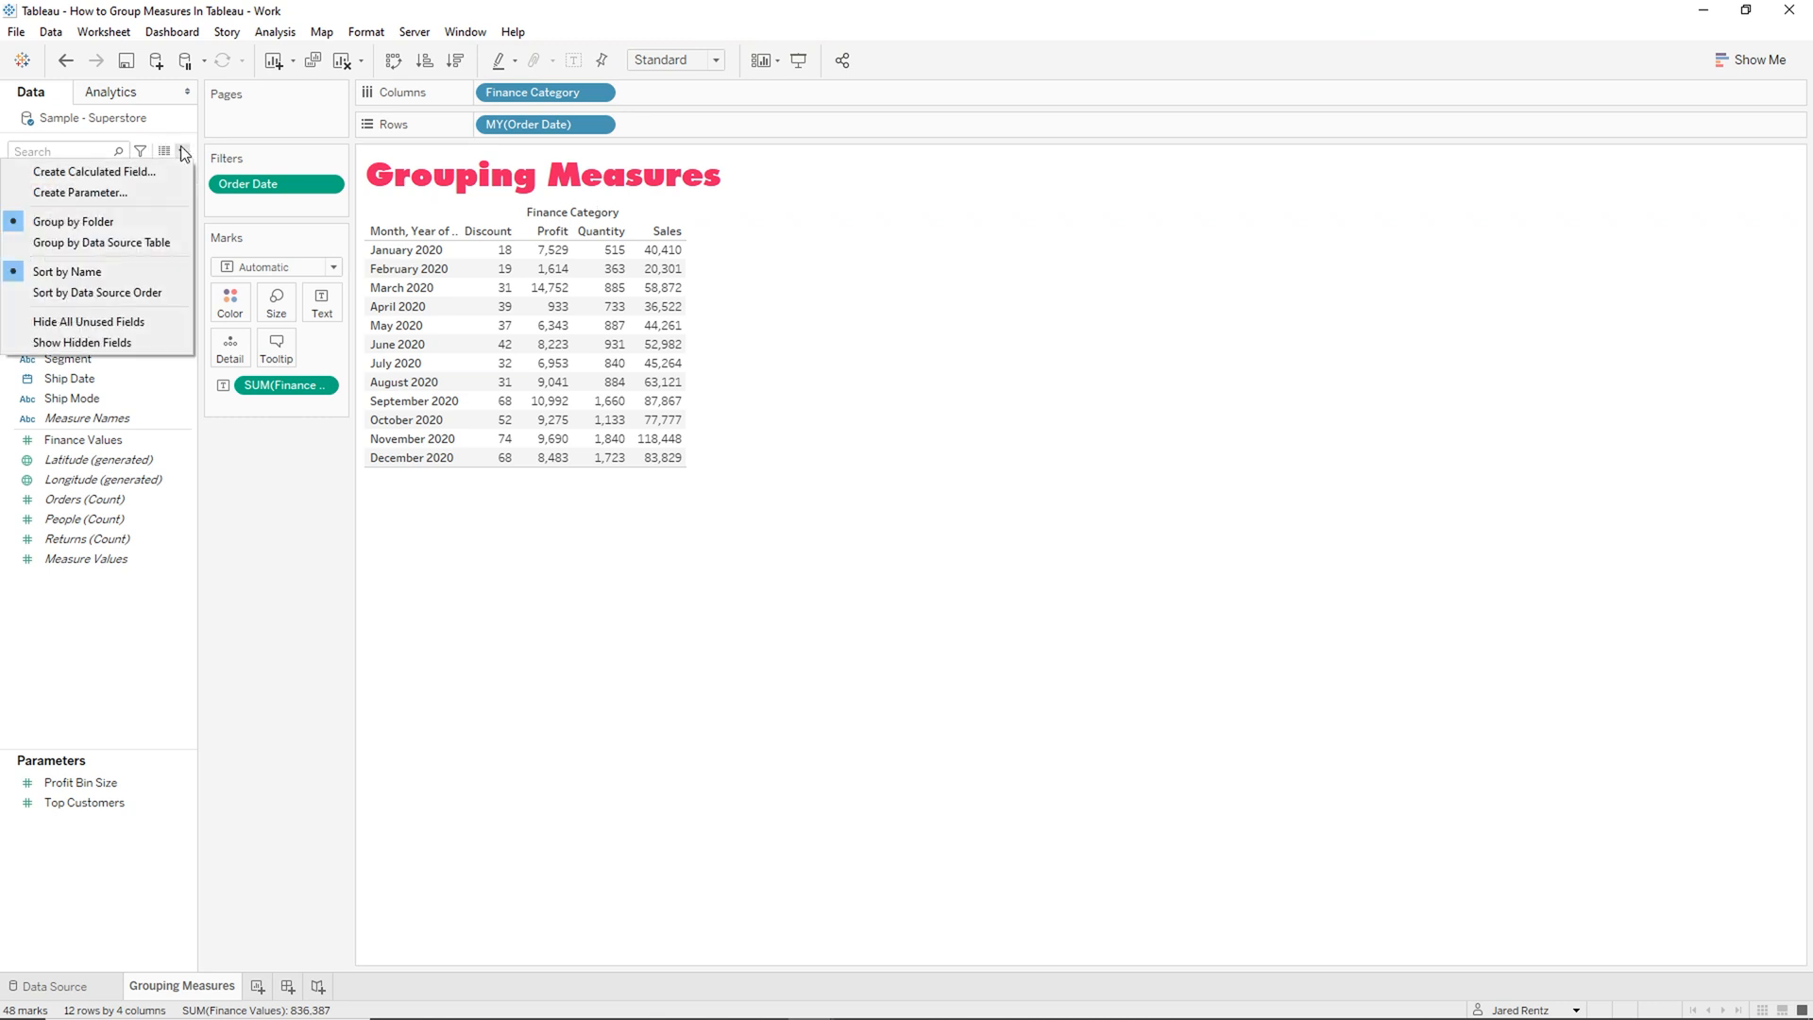
click(162, 177)
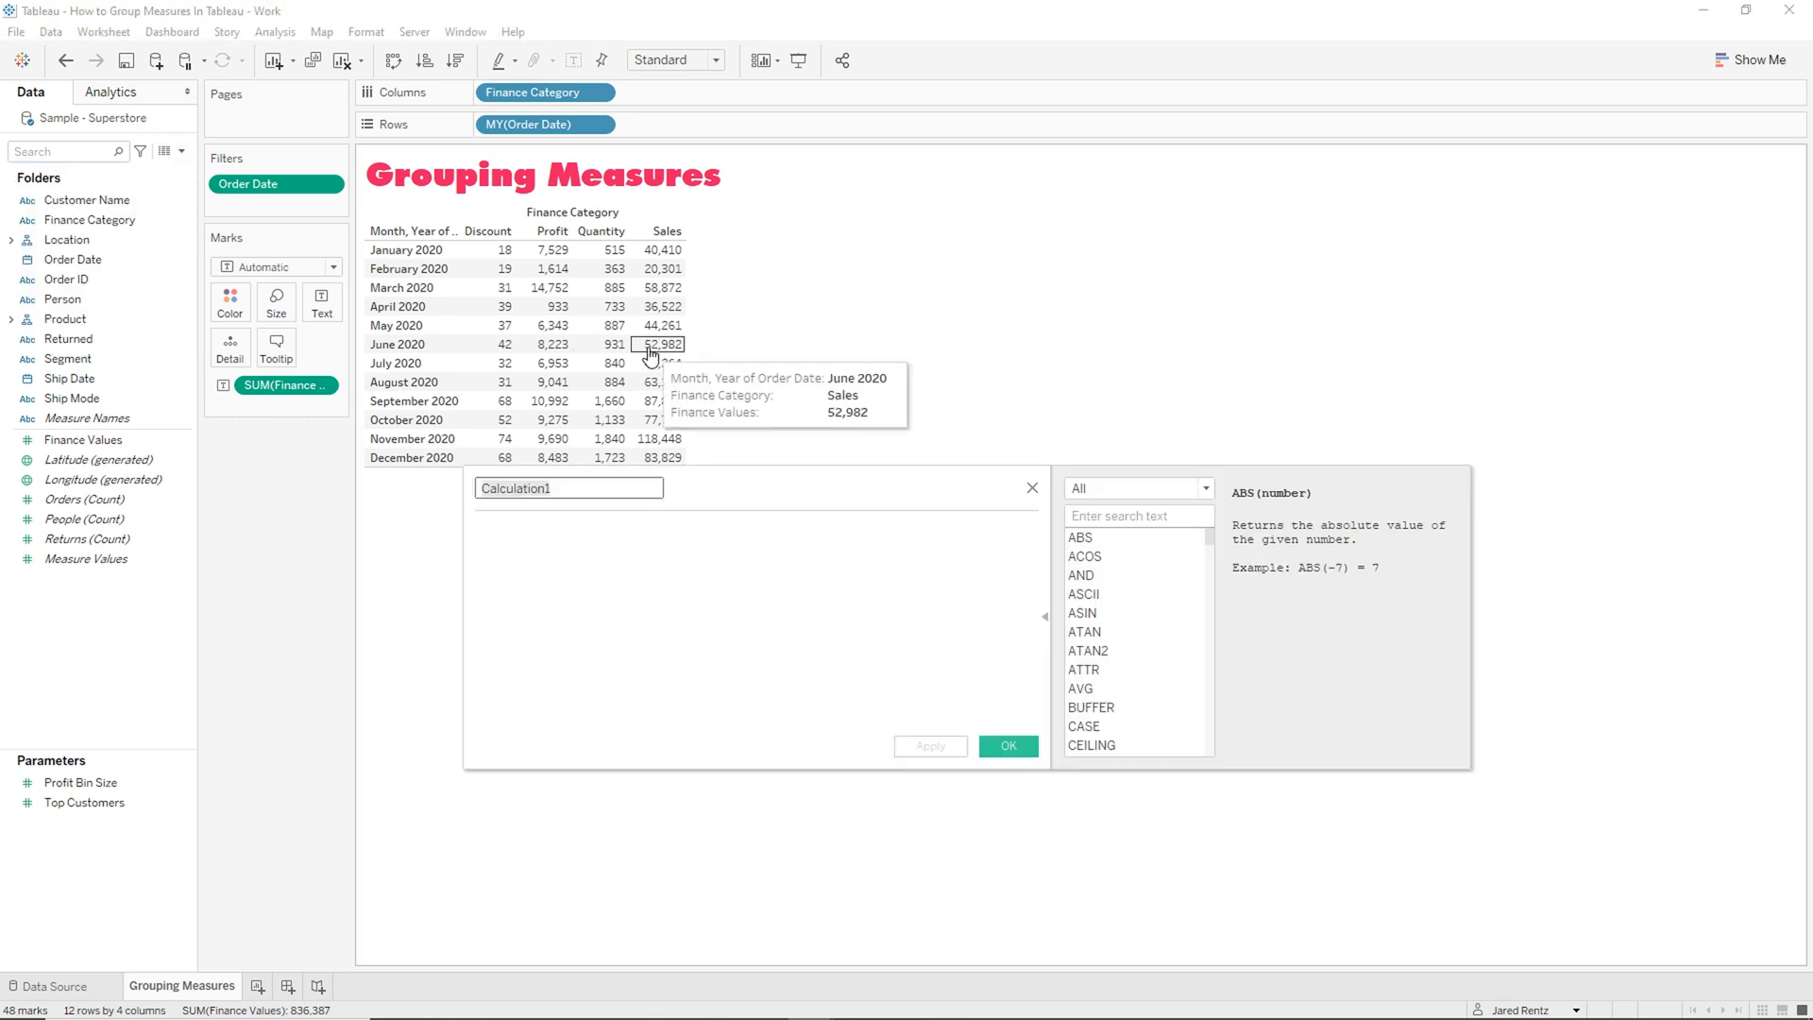
key(BackSpace)
text(Finance Grouping)
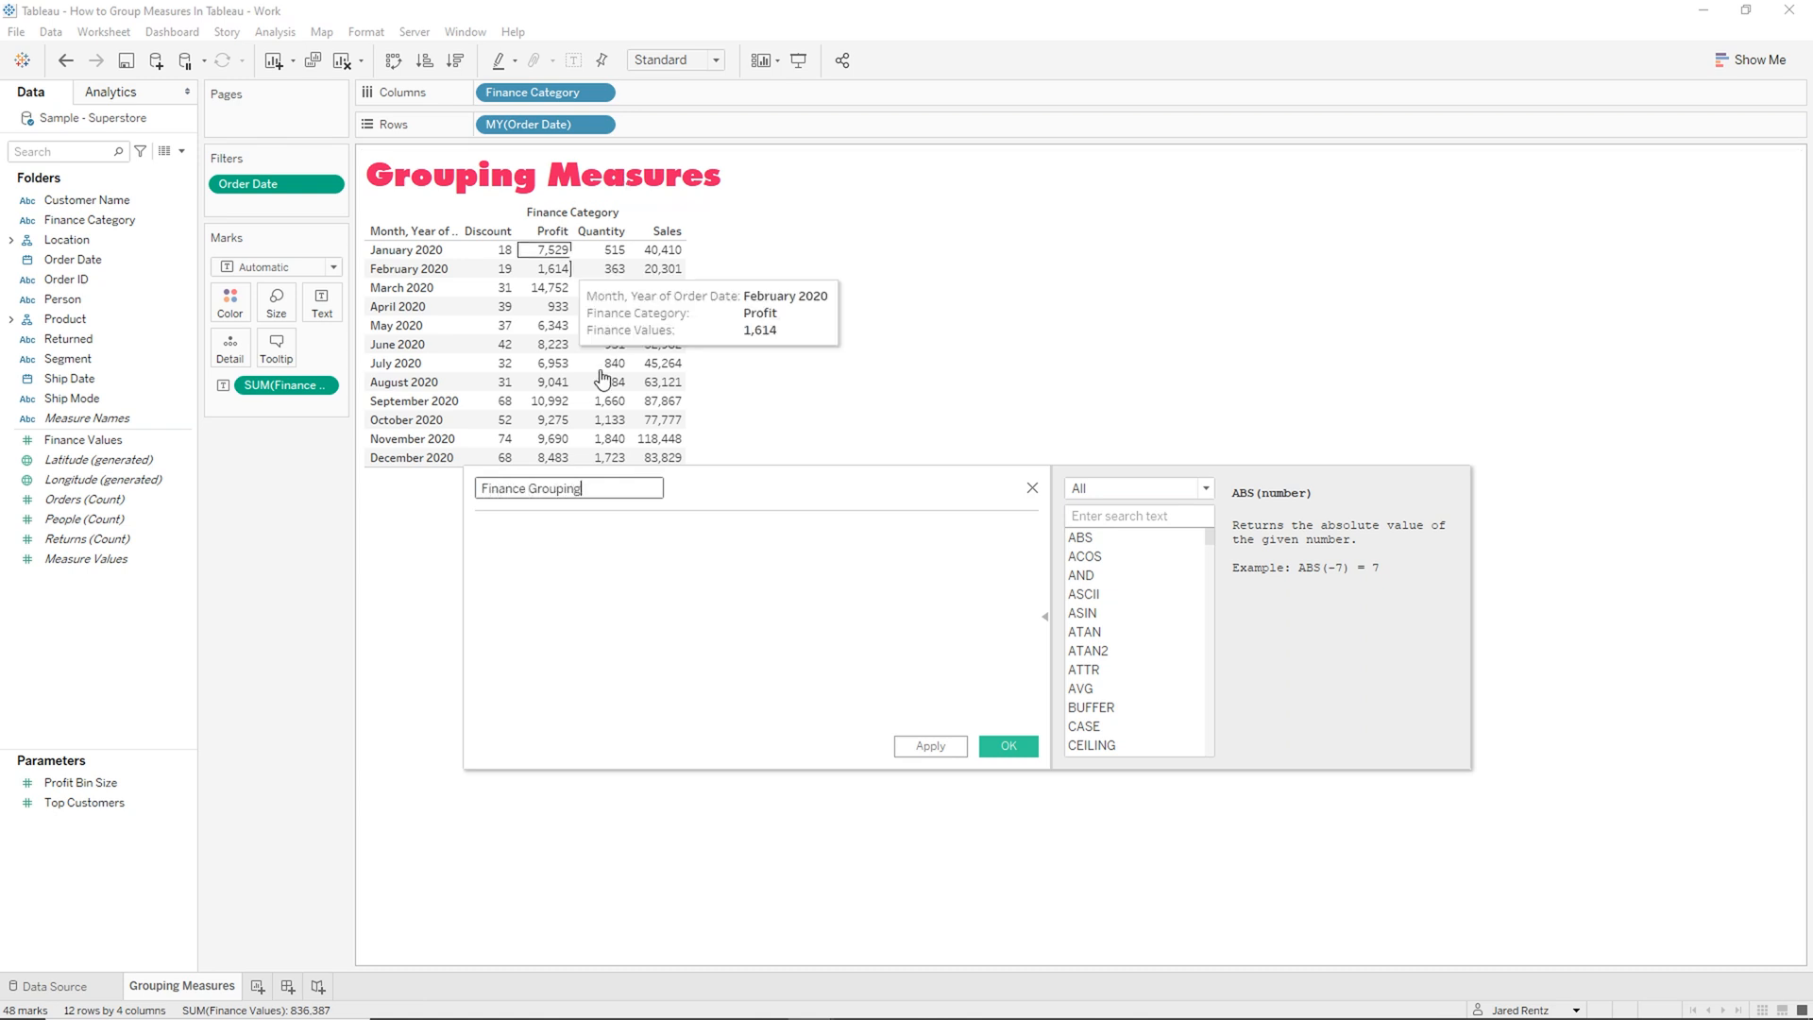
click(670, 596)
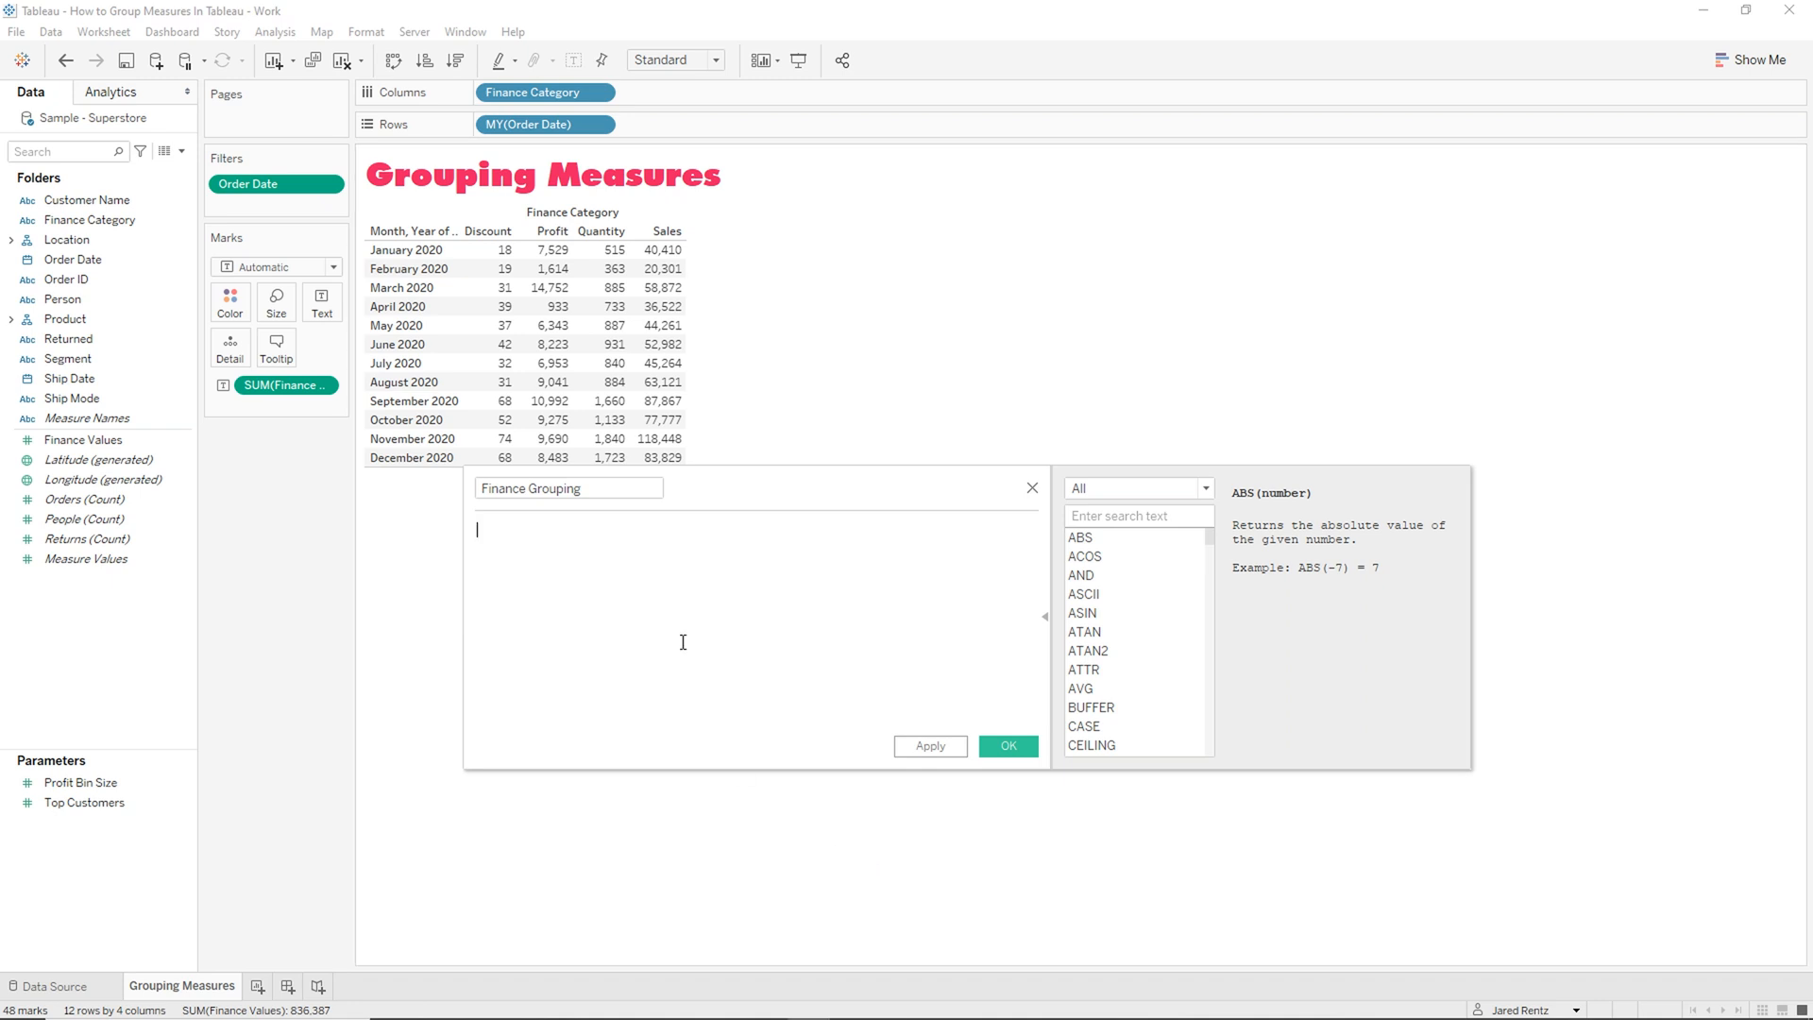
text(CASE [Finance Category] WHEN "Quantity" THEN "Material" WHEN "Discount" THEN "Sales" WHEN "Sales" THEN "Sales" WHEN "Profit" THEN "Net Sales" END)
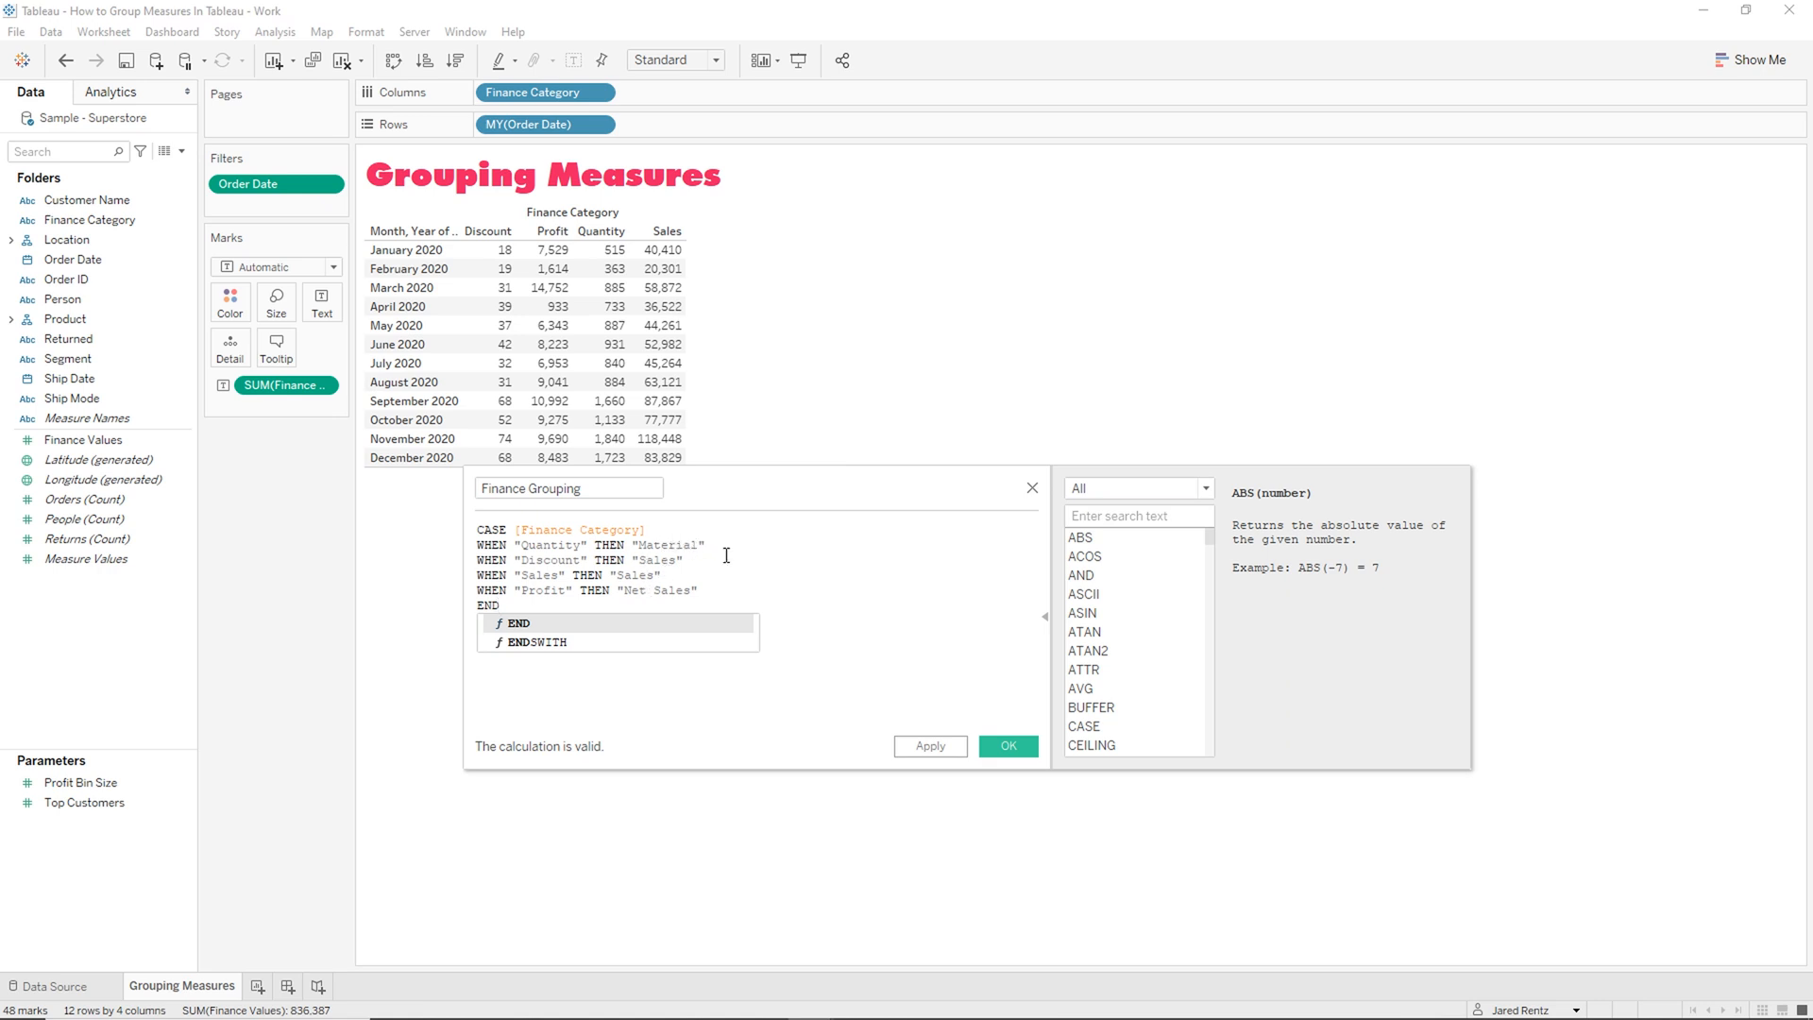
click(724, 546)
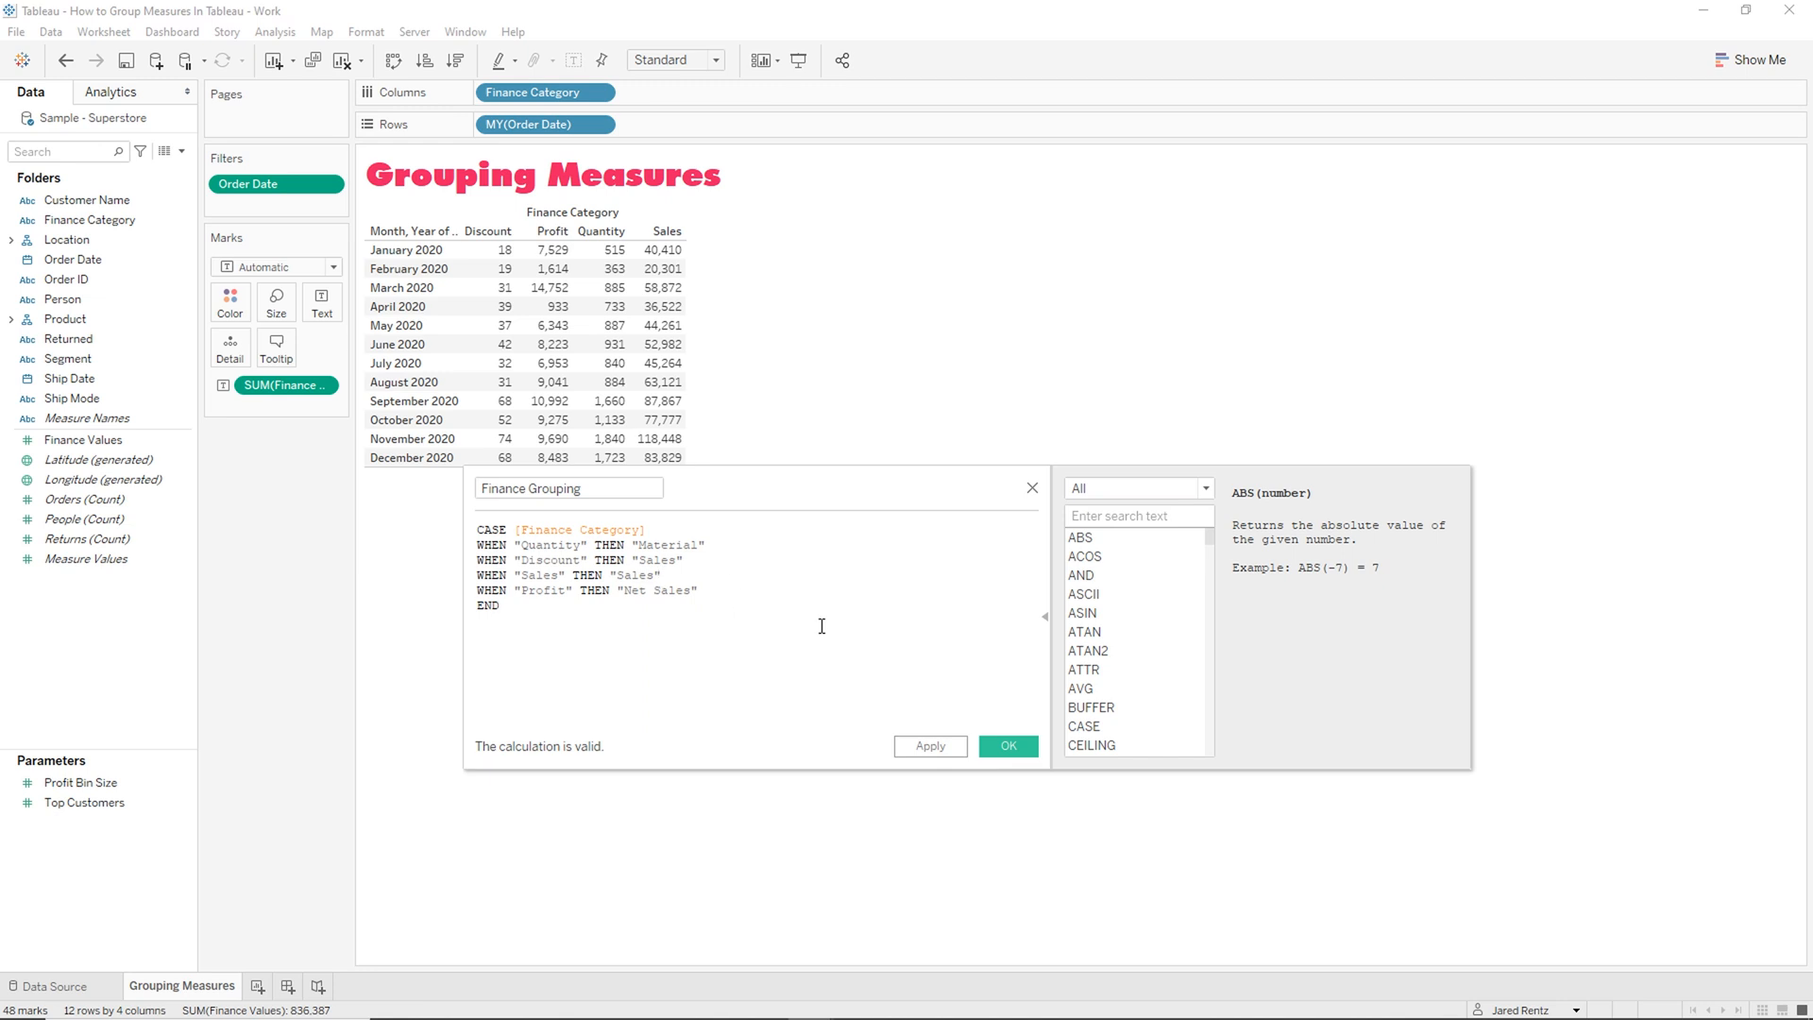
click(928, 746)
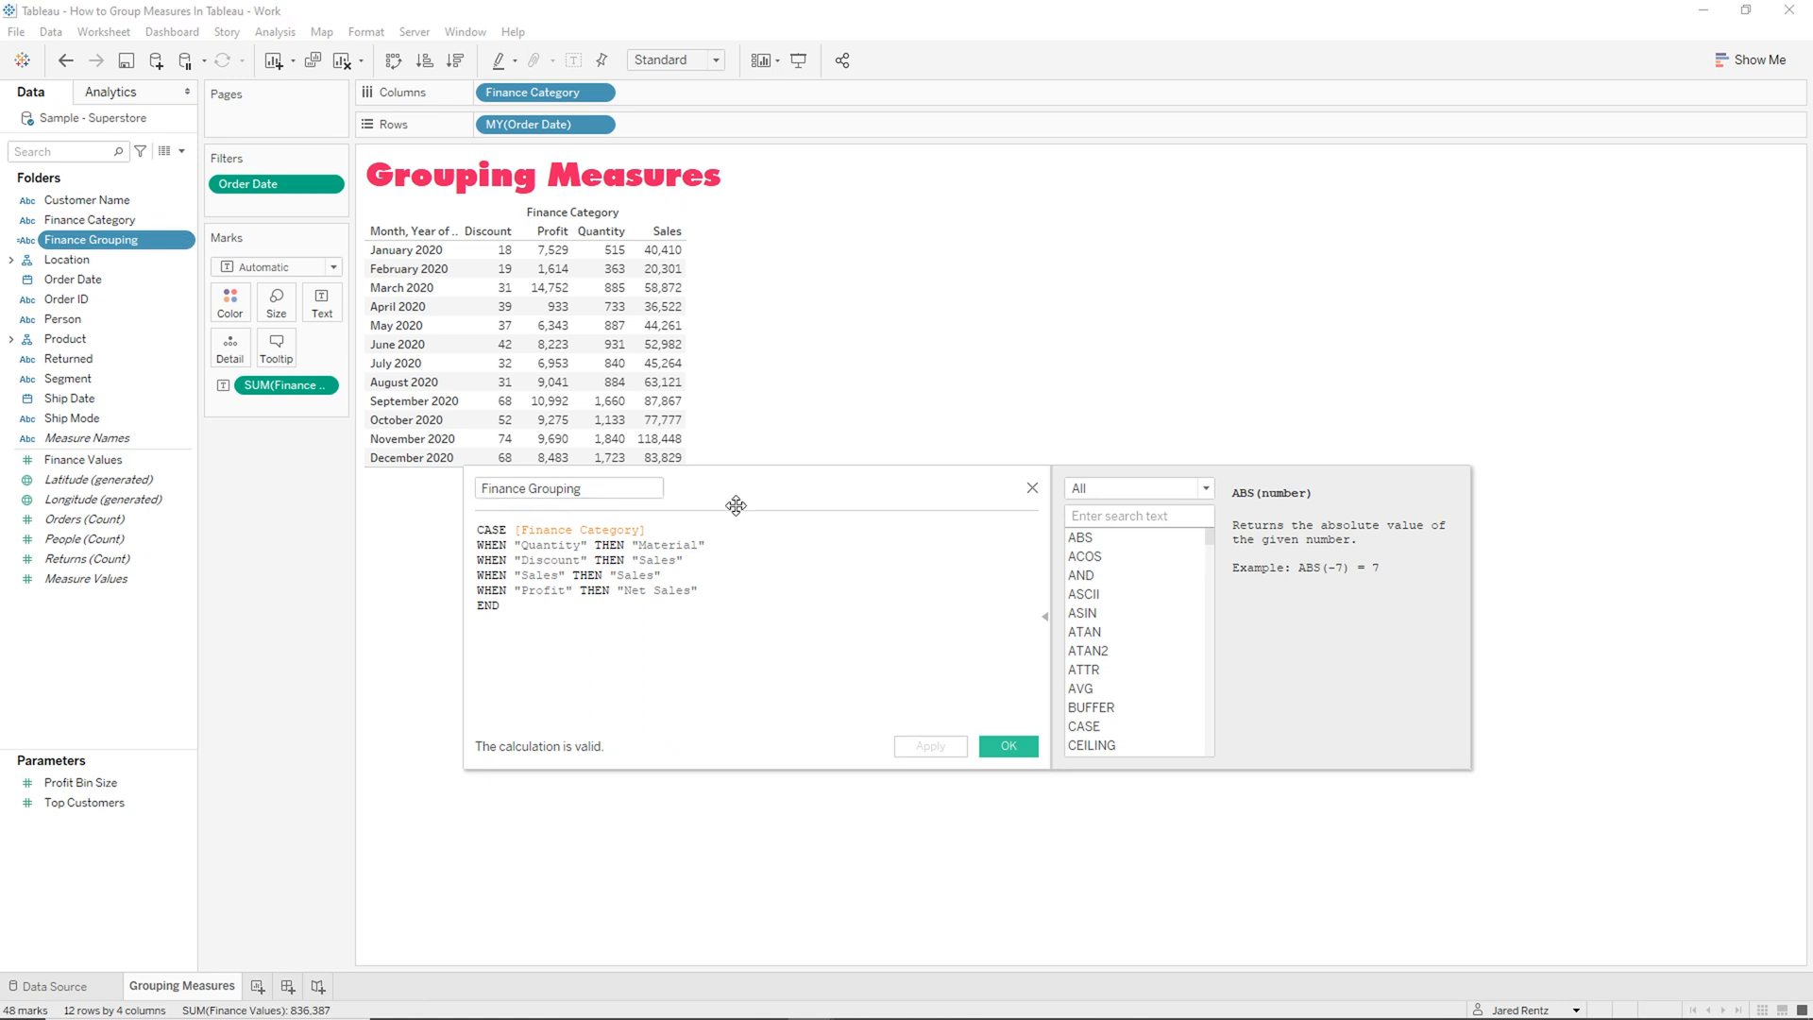
- Add Finance Grouping before Finance Category on Columns, widen columns and hide column field labels
drag(738, 500, 728, 607)
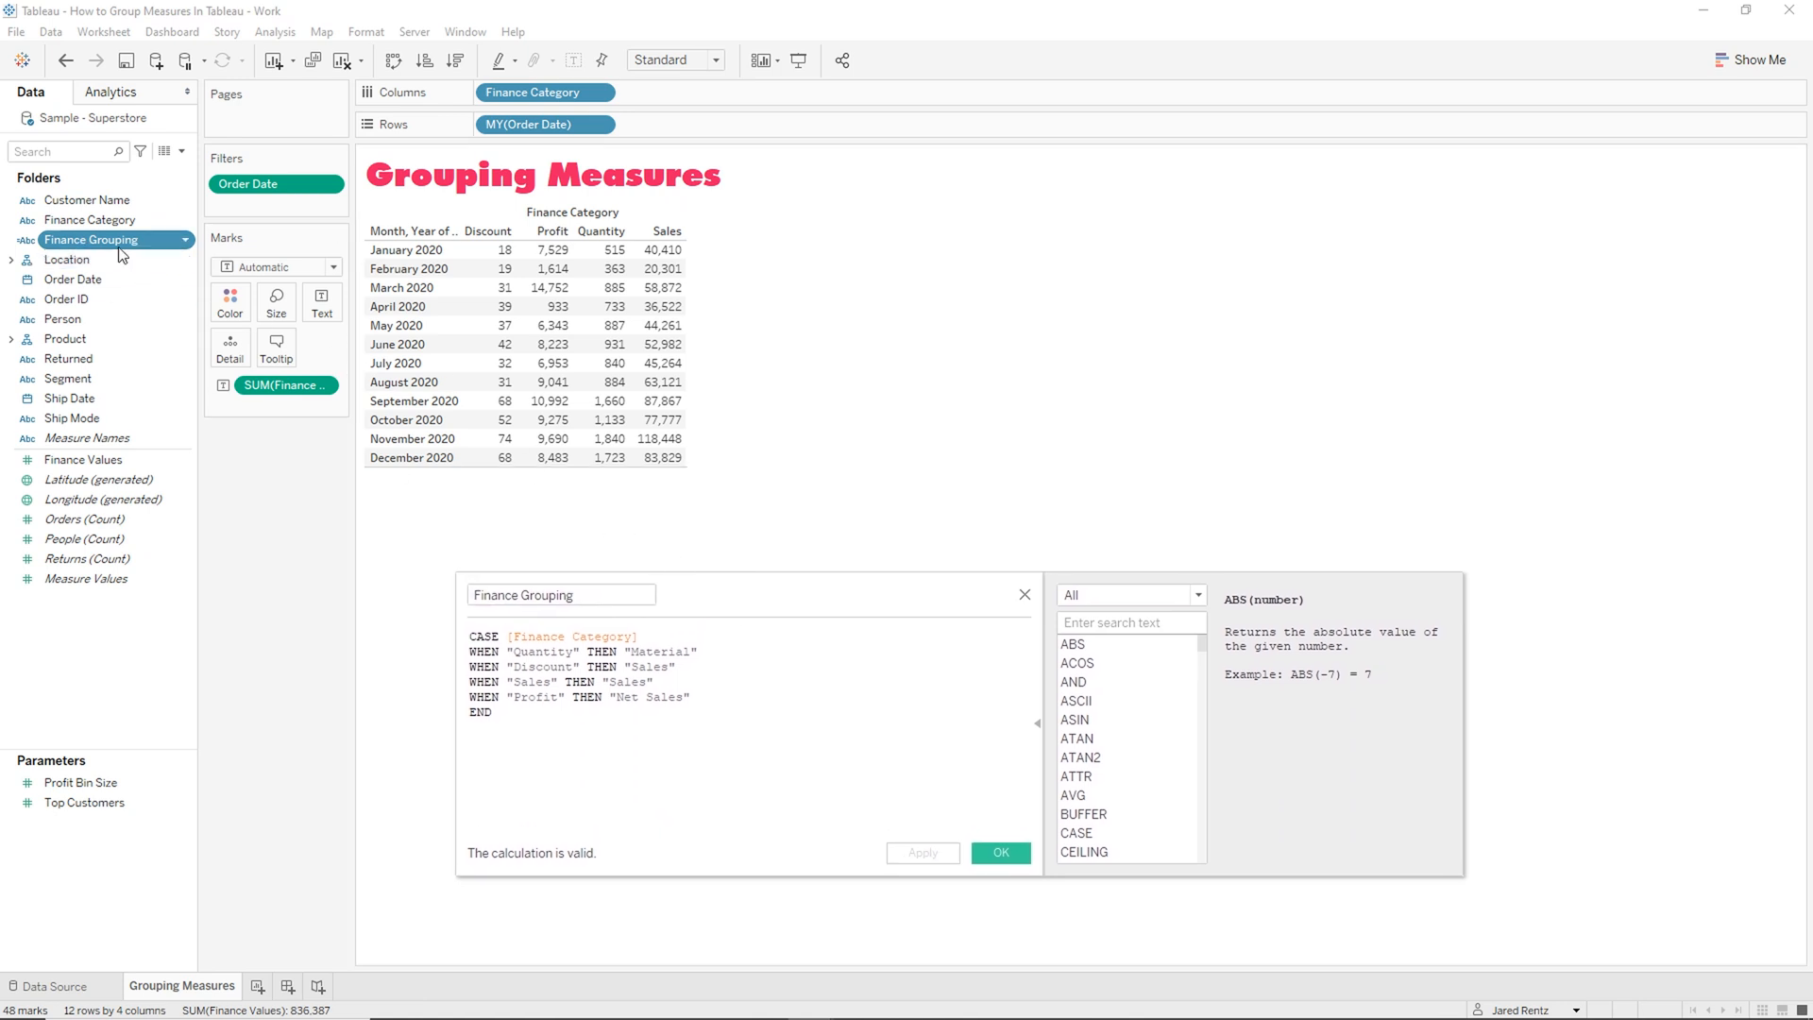
mouse_move(99, 239)
mouse_down()
mouse_move(420, 147)
mouse_move(483, 97)
mouse_up()
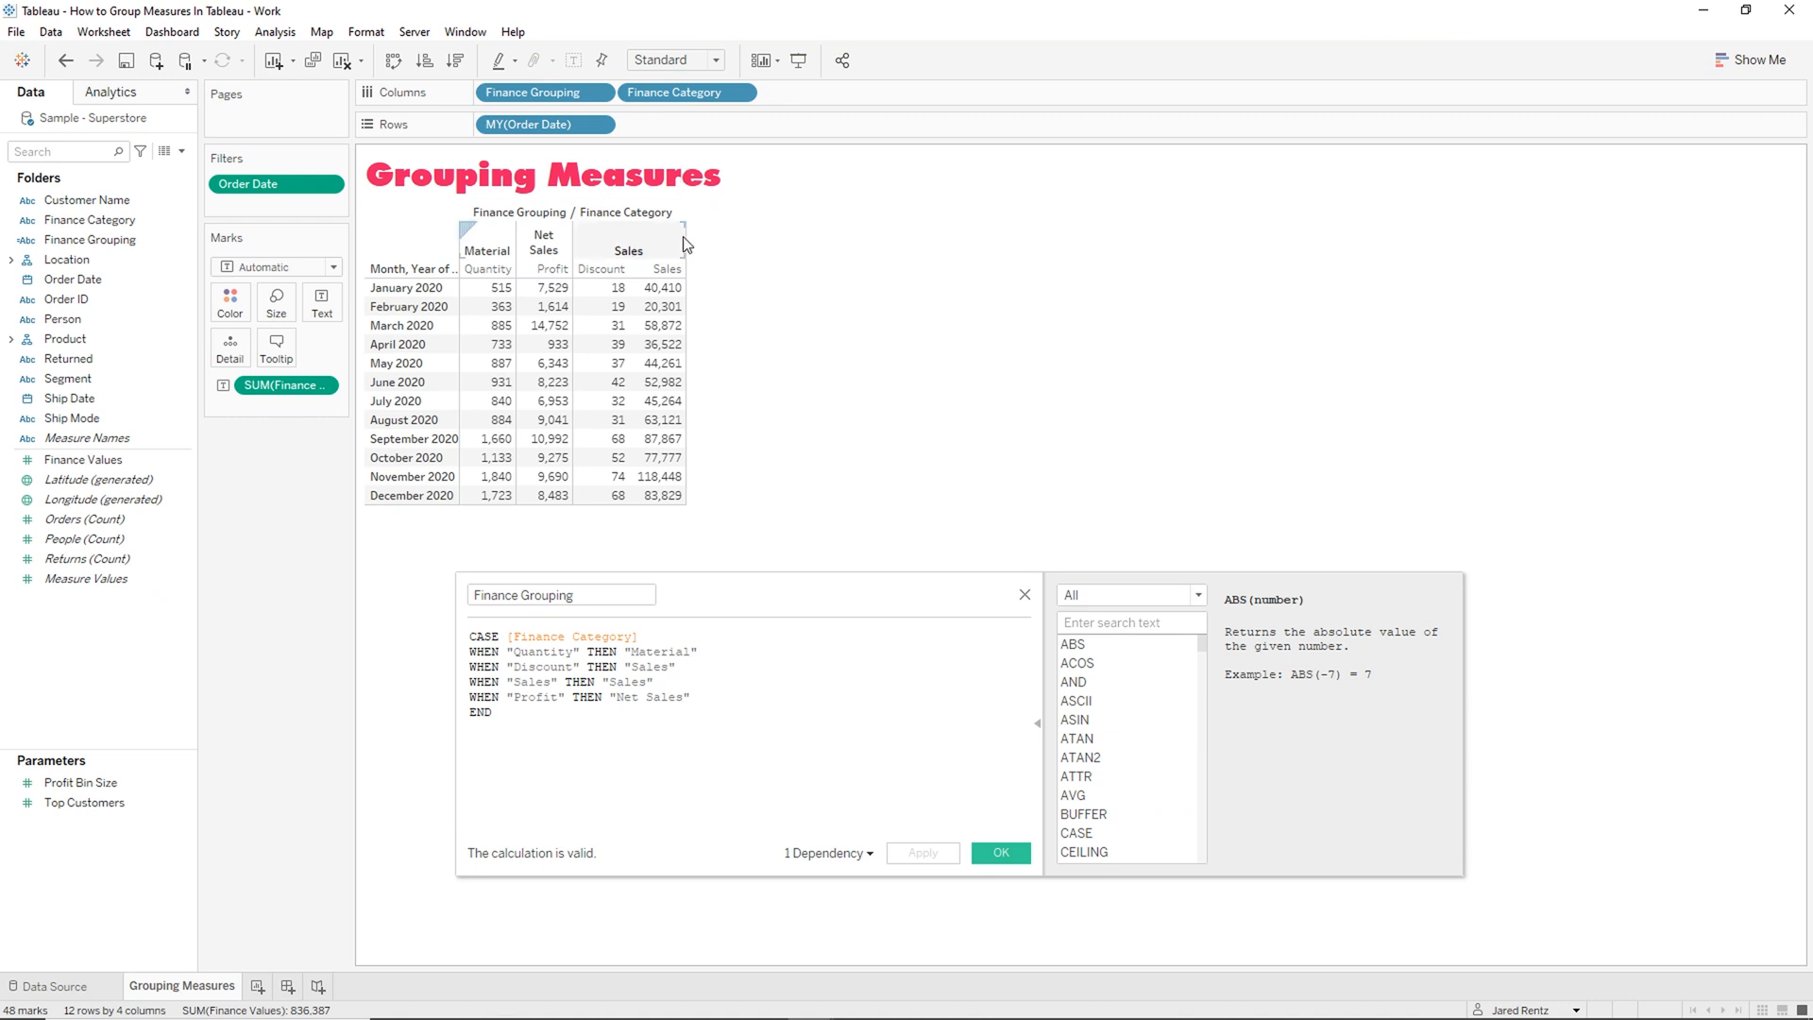
drag(686, 237, 719, 237)
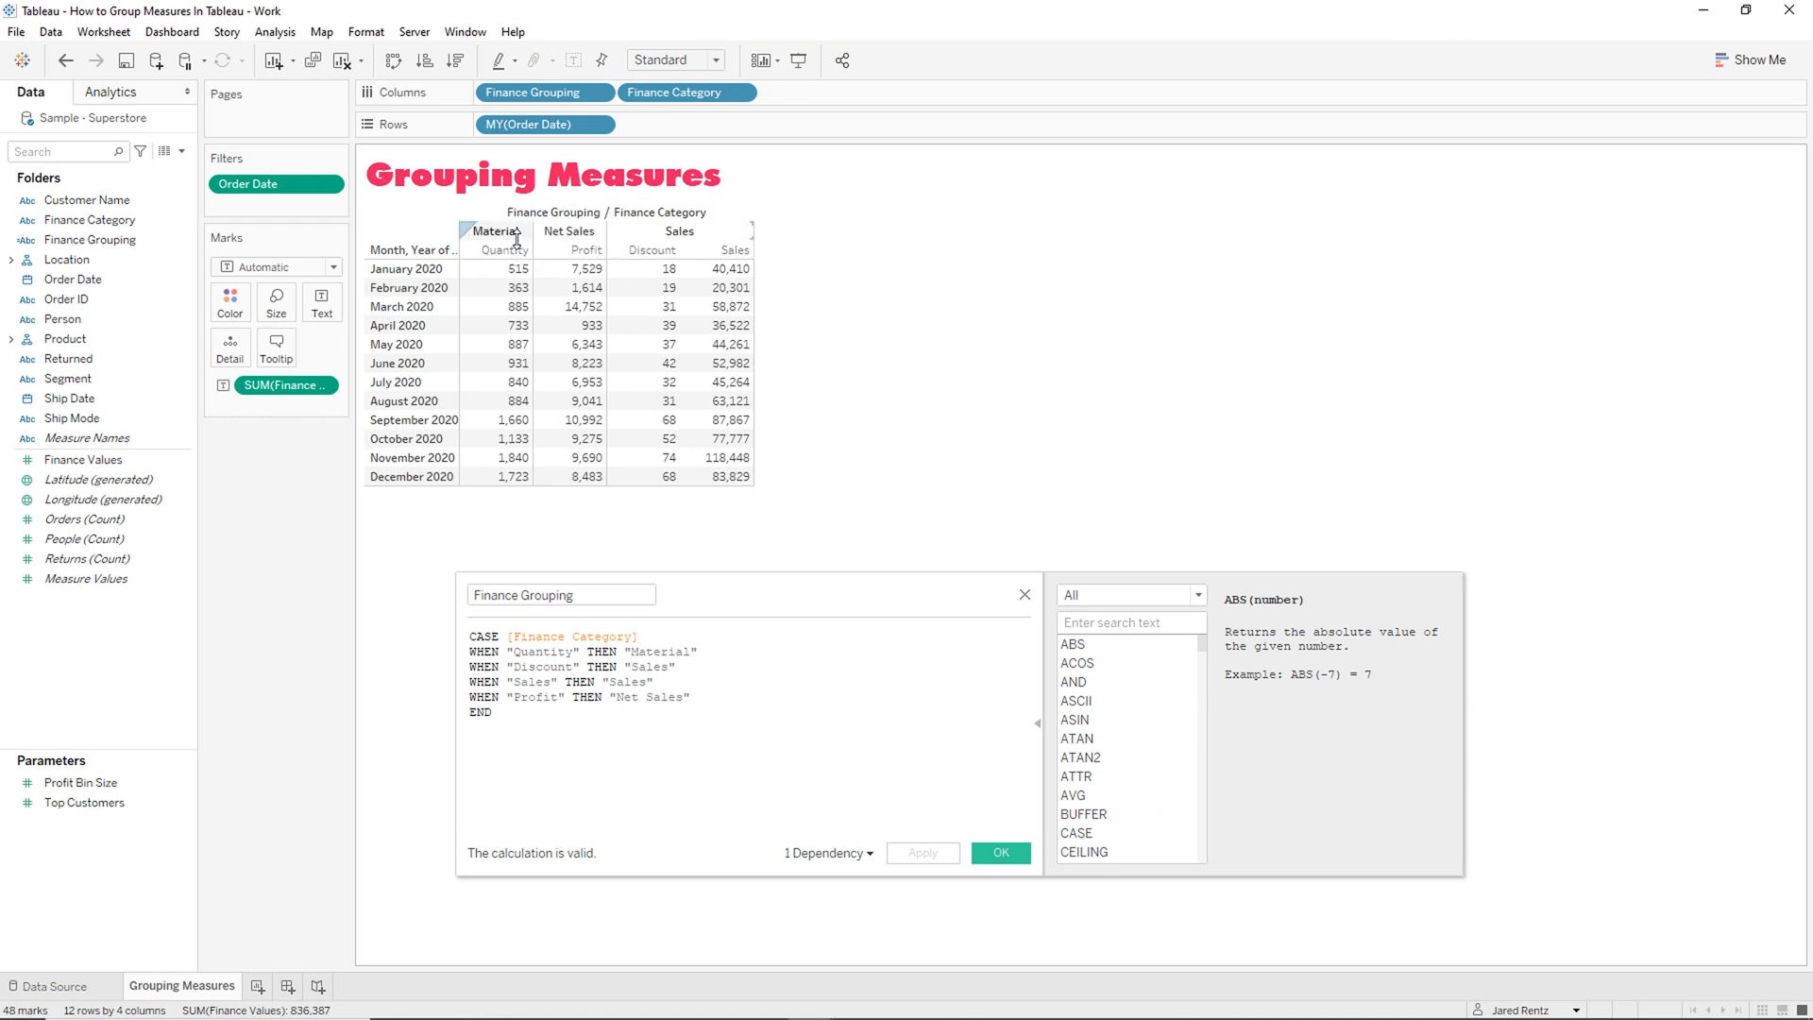
right_click(633, 222)
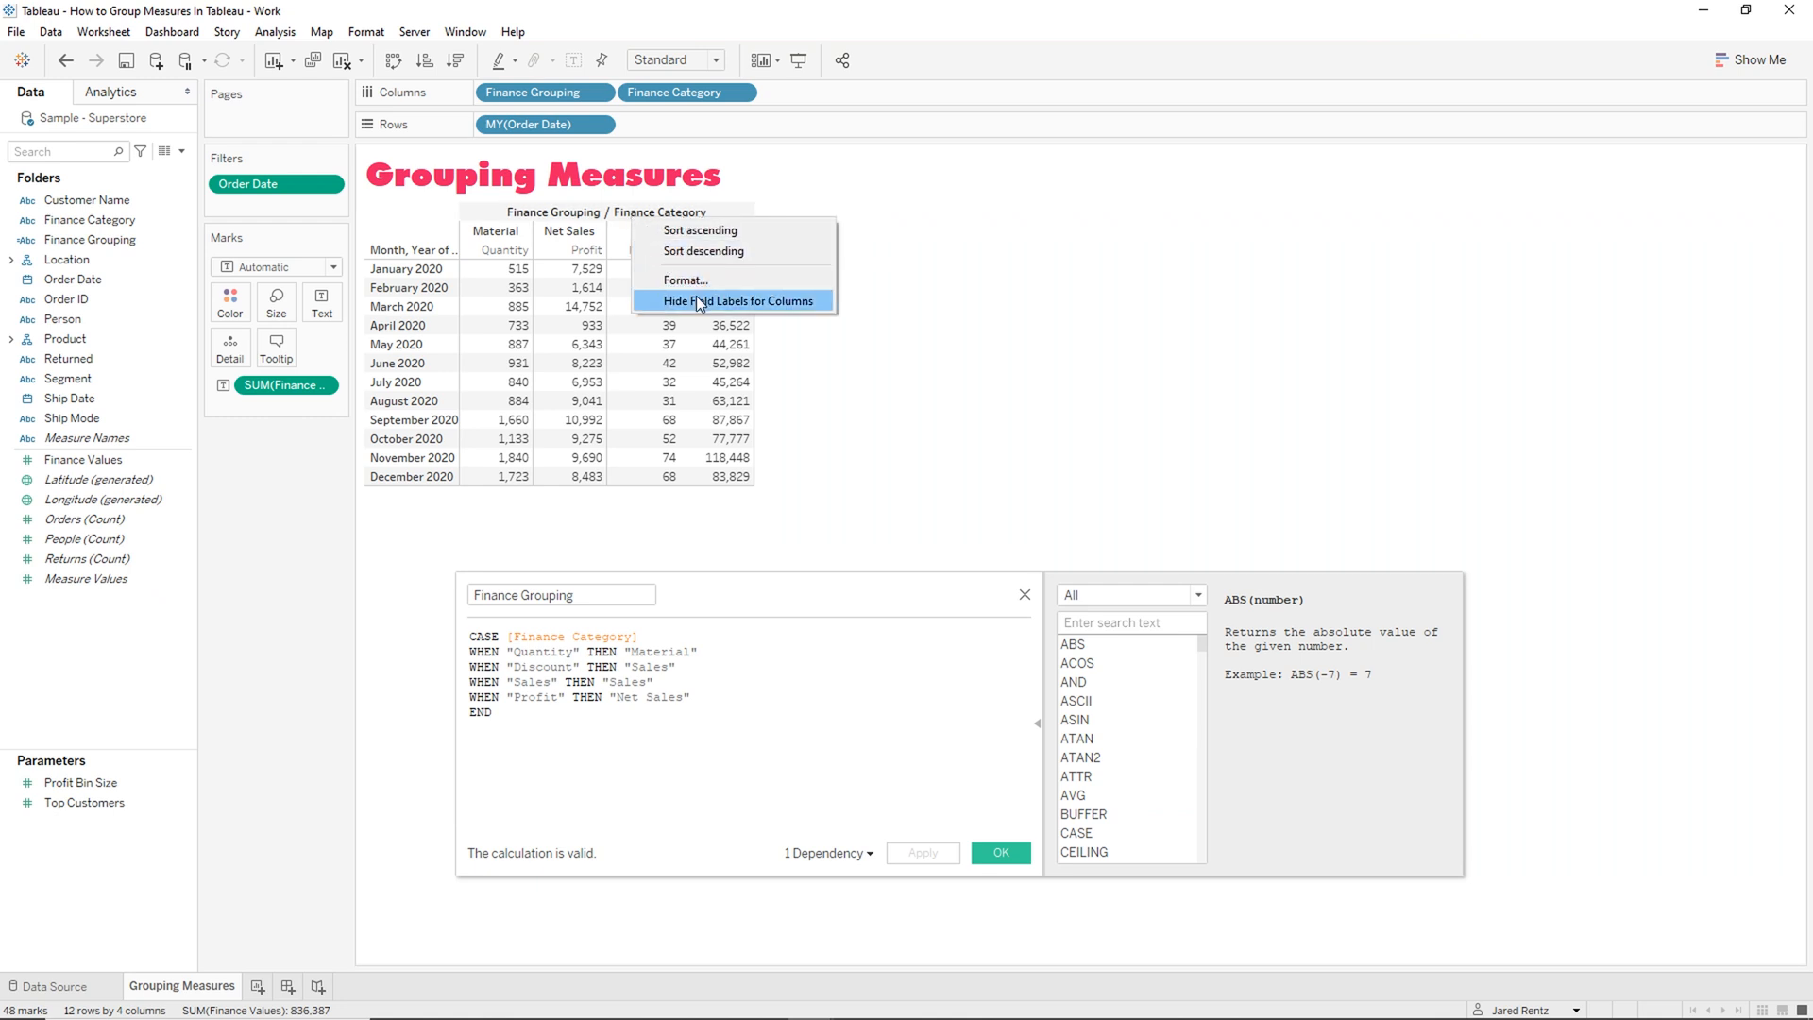
click(696, 296)
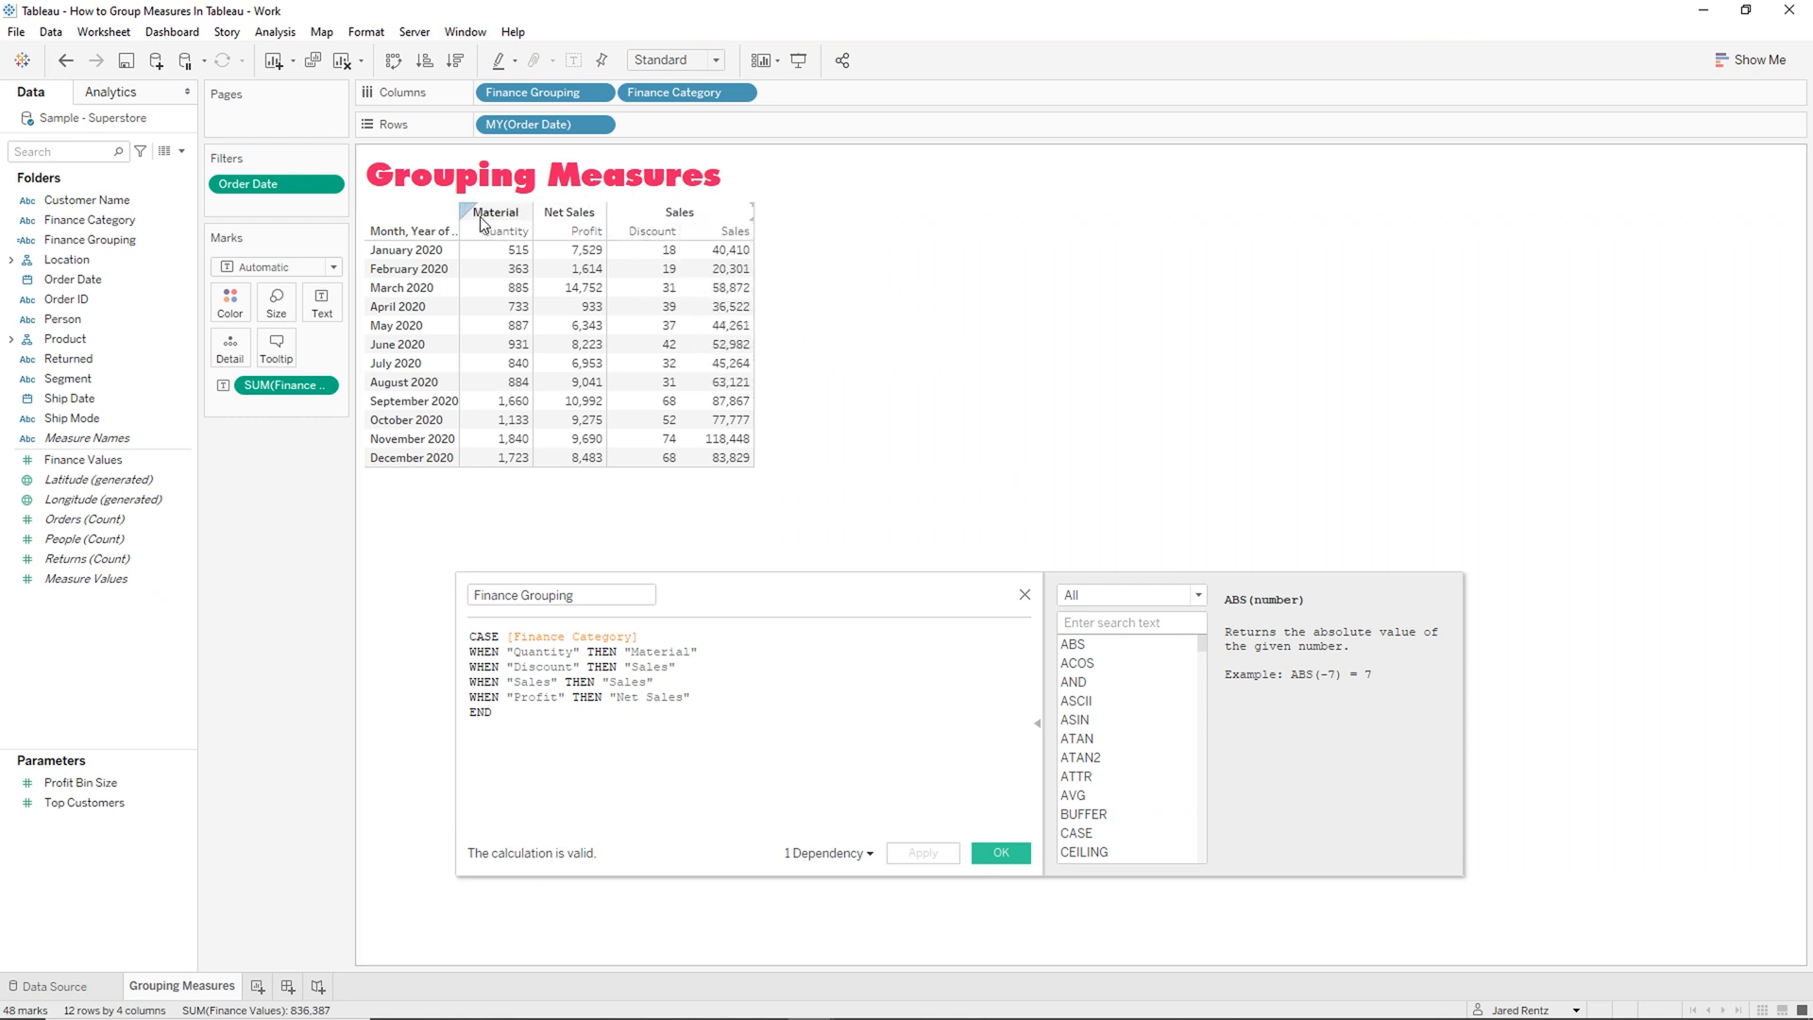